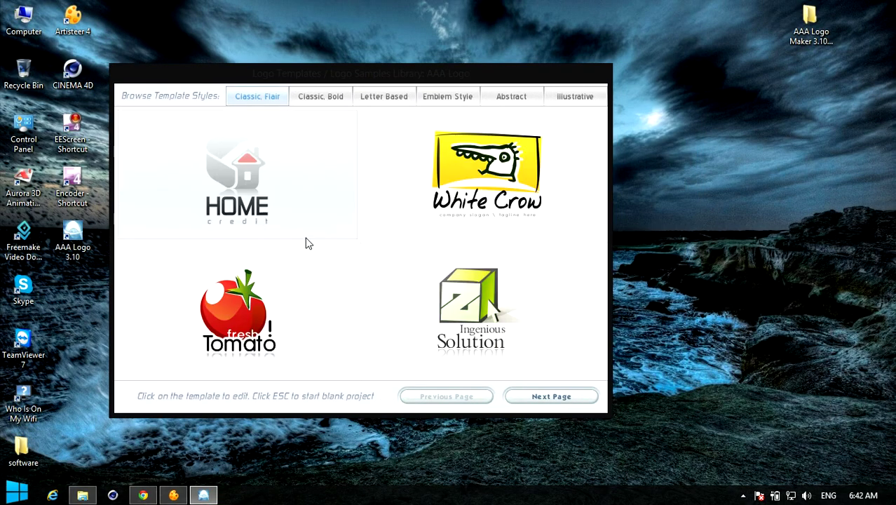
Step: Browse the template styles and start a new logo from the Classic Flair HOME template
left_click(345, 102)
left_click(354, 99)
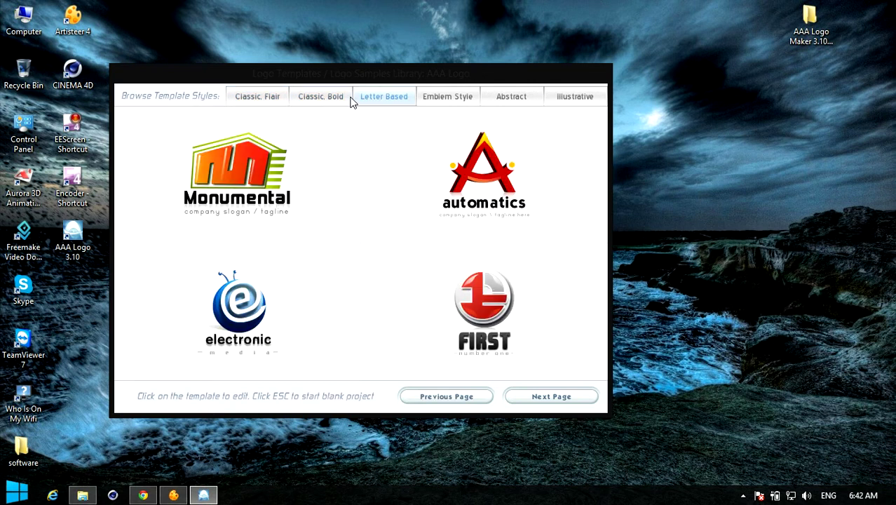
left_click(270, 96)
left_click(282, 195)
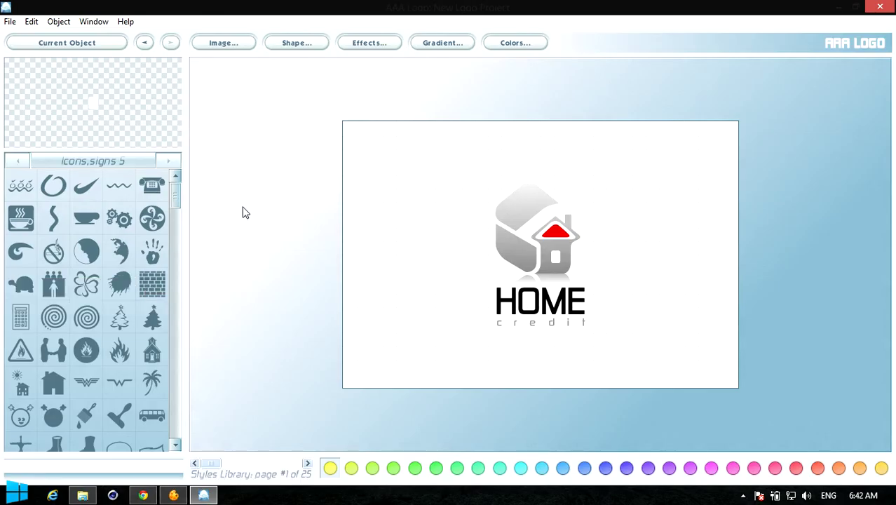
Step: Start a Save Logo Image export, skip the trial notice, then cancel the export
left_click(10, 22)
left_click(28, 35)
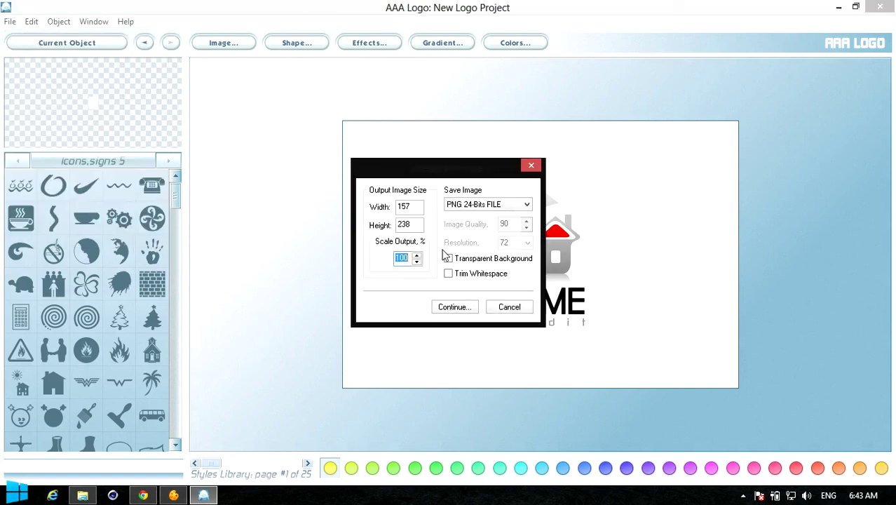
left_click(461, 313)
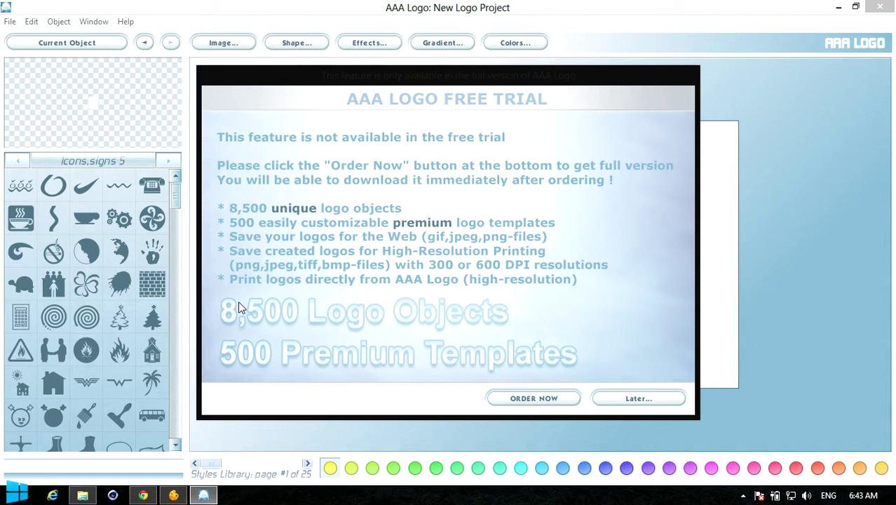
left_click(636, 399)
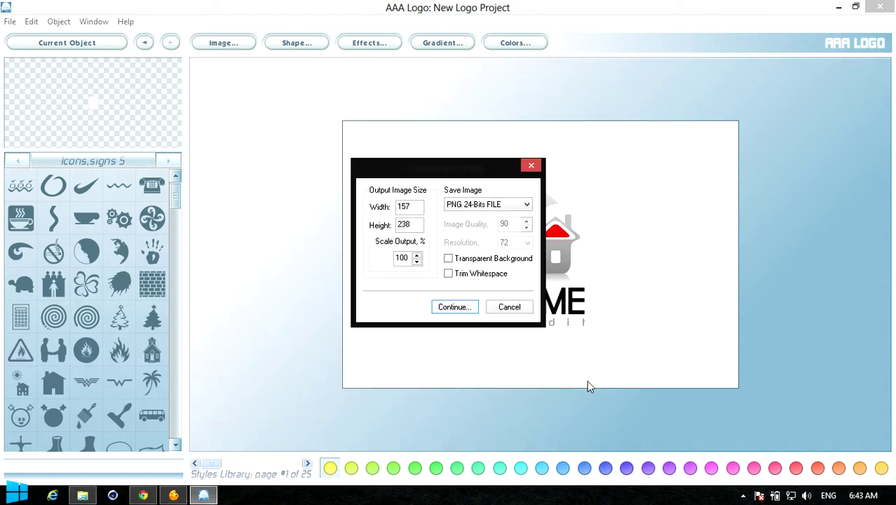
left_click(532, 165)
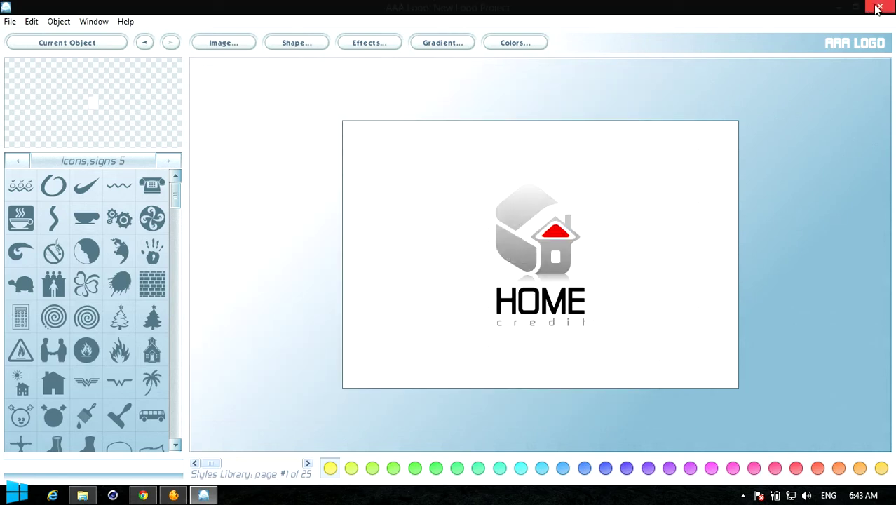
Step: Close AAA Logo and select the alogo application in the AAA Logo Maker Crack folder
left_click(879, 7)
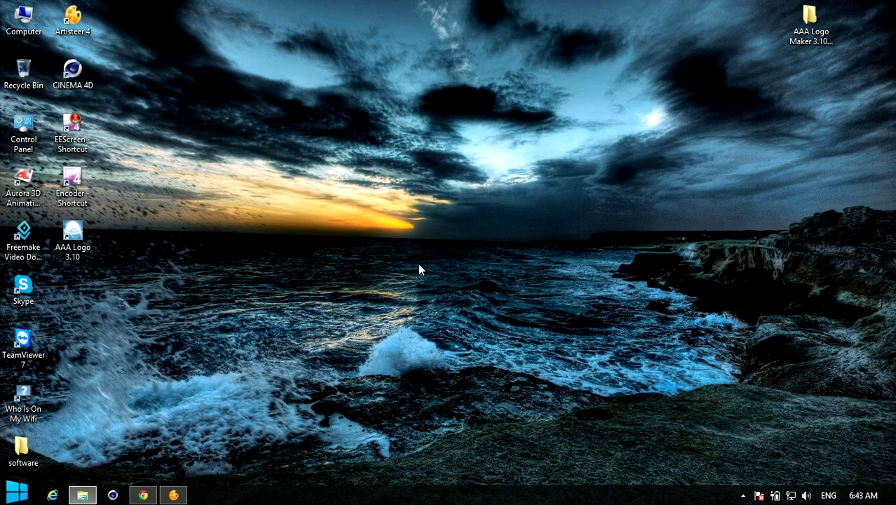
double_click(807, 36)
left_click(556, 246)
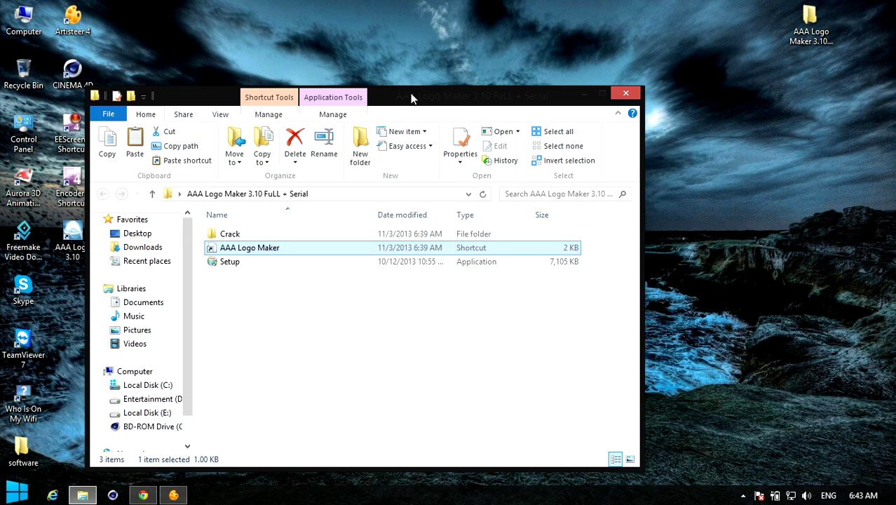
left_click_drag(412, 98, 477, 35)
double_click(331, 170)
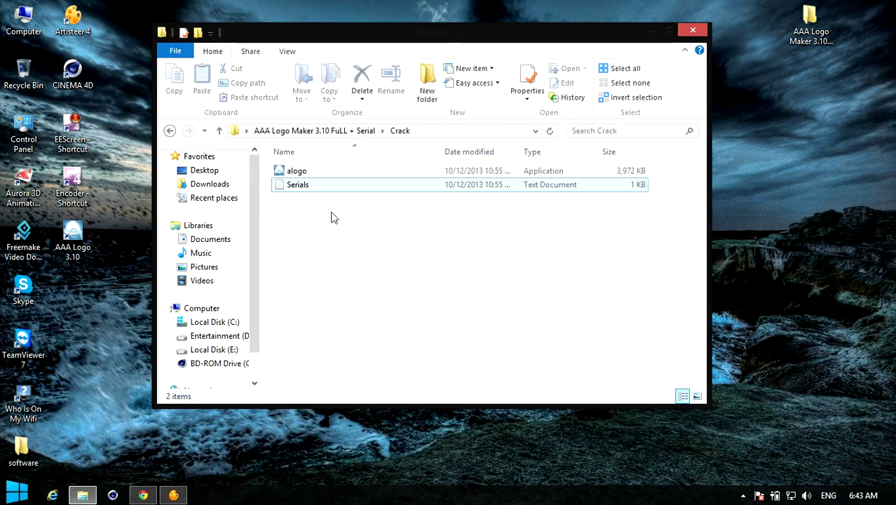
left_click(310, 173)
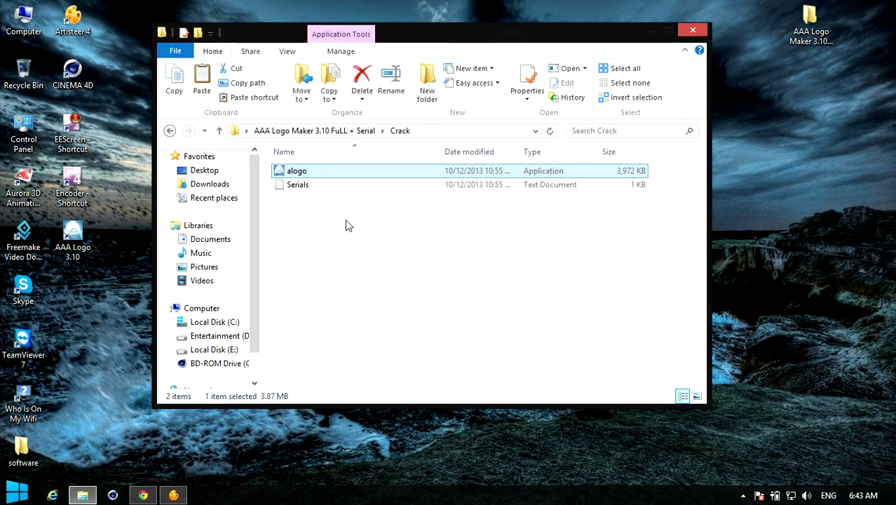
Step: Paste alogo into the shortcut's AAALOGO2010 folder, replacing the original with administrator permission
left_click(144, 266)
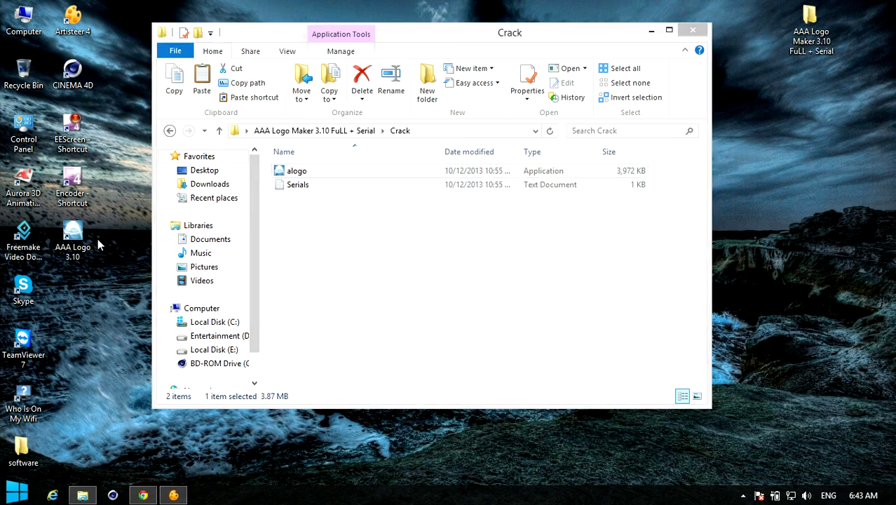
left_click(72, 239)
right_click(88, 238)
left_click(124, 226)
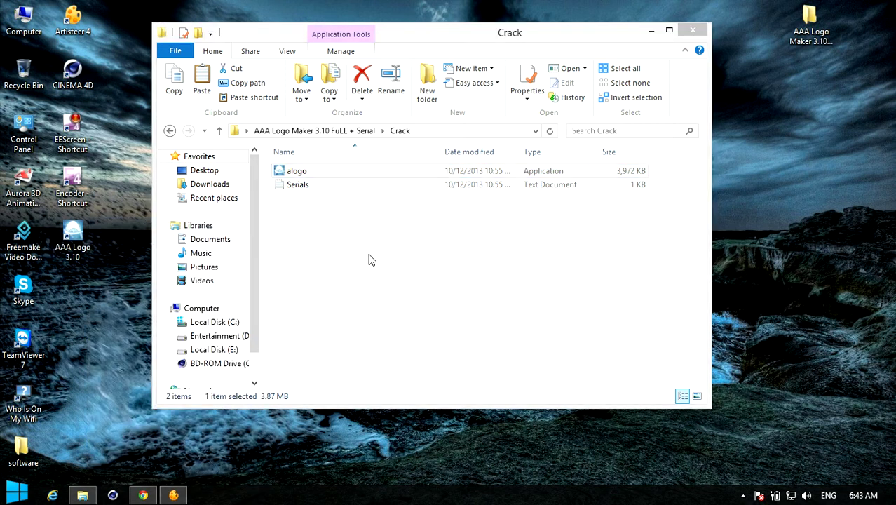
left_click(405, 374)
key("ctrl+v")
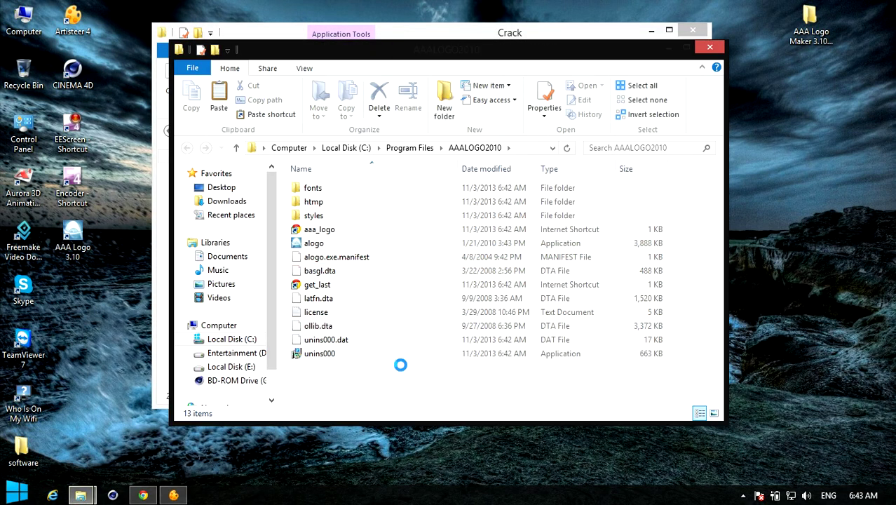
left_click(382, 144)
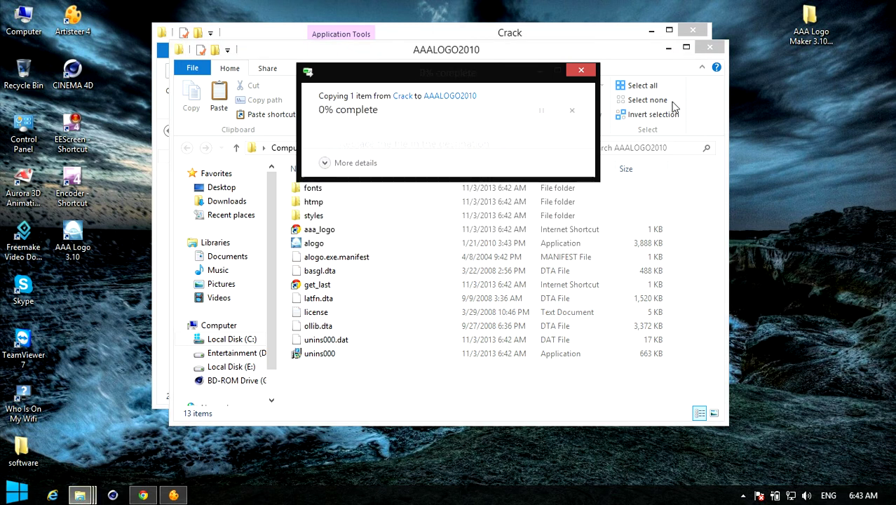
left_click(397, 161)
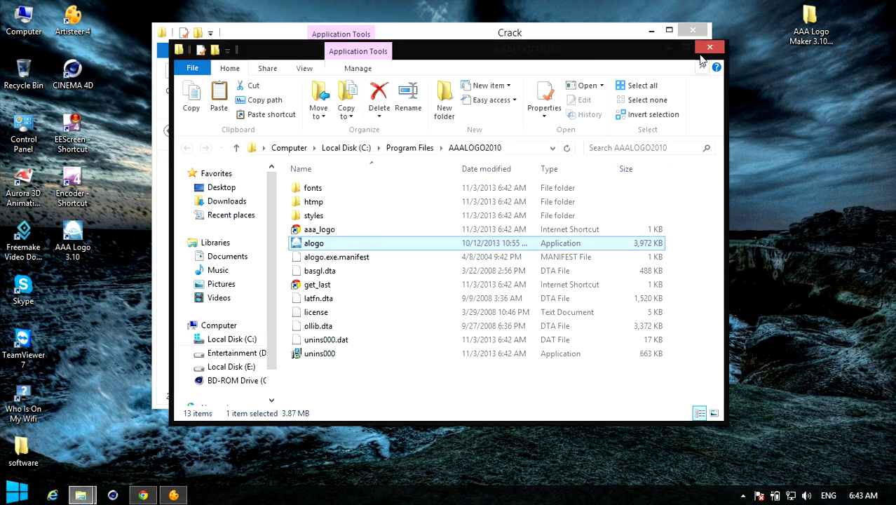
Step: Close the AAALOGO2010 window and relaunch AAA Logo from its desktop shortcut
left_click_drag(673, 51, 673, 54)
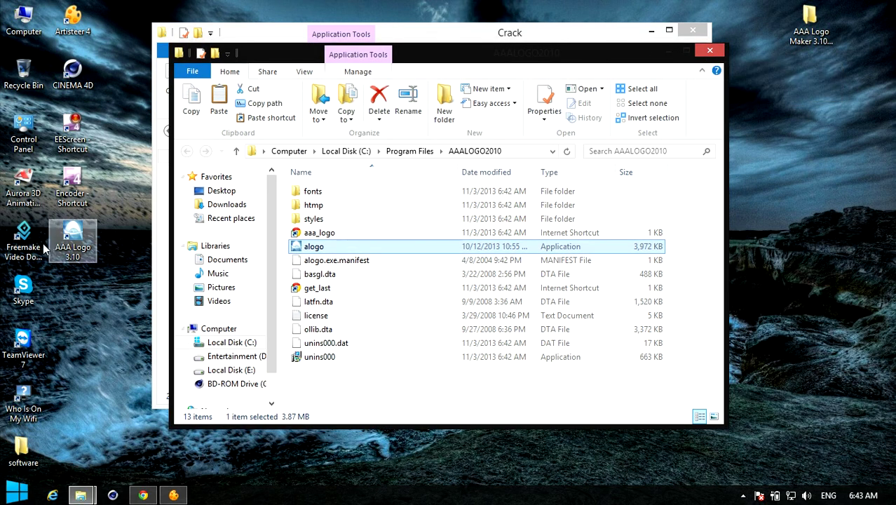
left_click(710, 50)
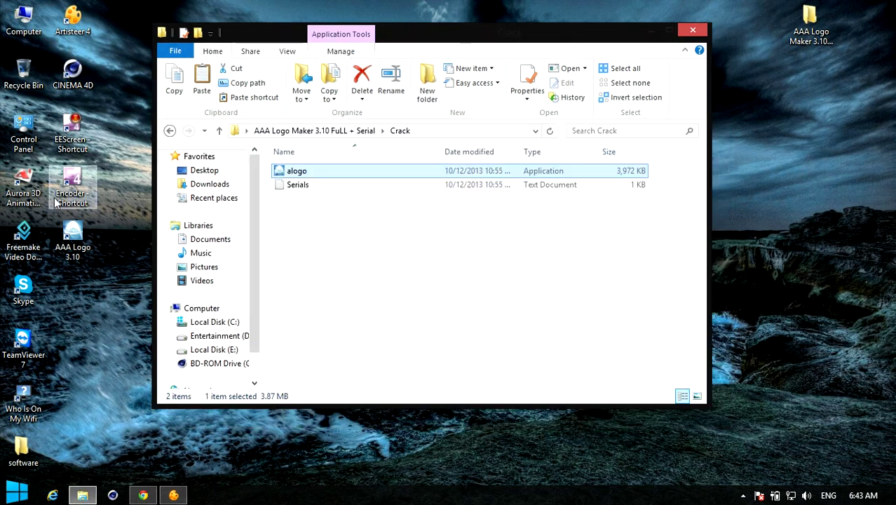
left_click(78, 254)
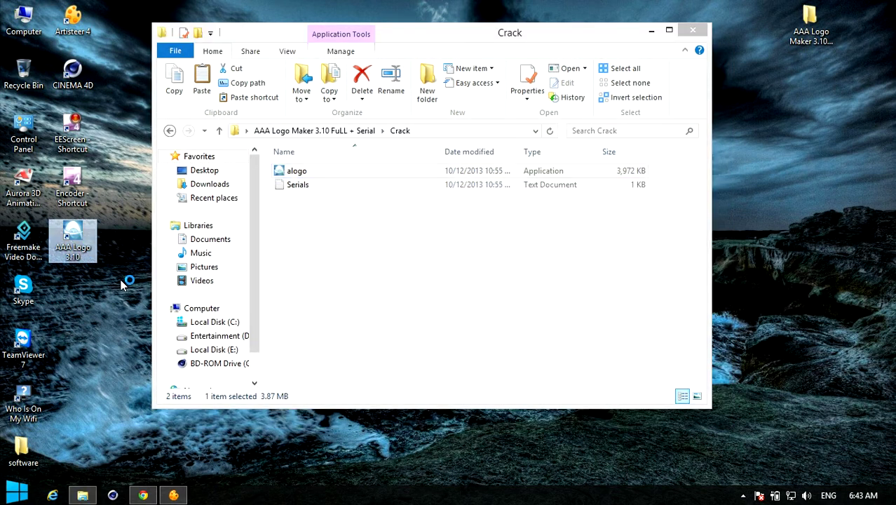
Step: Enter the user's first name in the registration form
left_click_drag(385, 172, 511, 180)
left_click(498, 209)
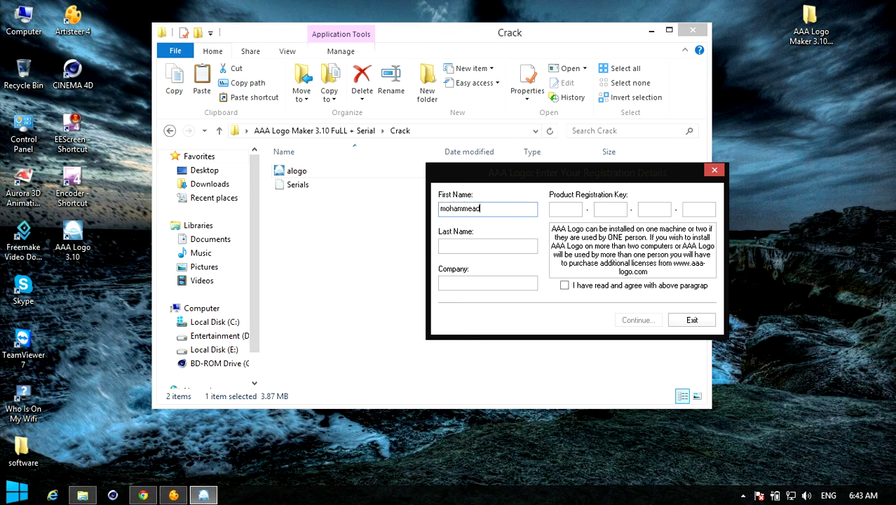
type("noordin")
key("Tab")
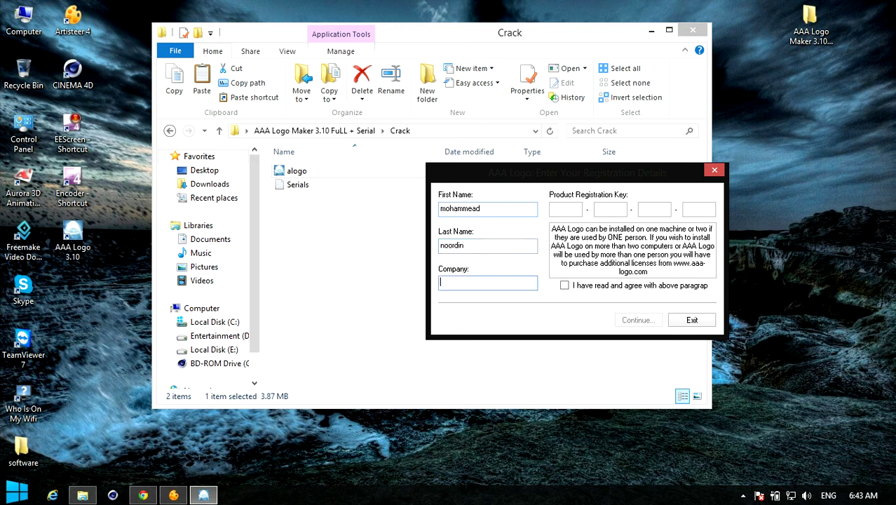
Step: Open the Serials text file and paste the first product key part into the form
double_click(288, 185)
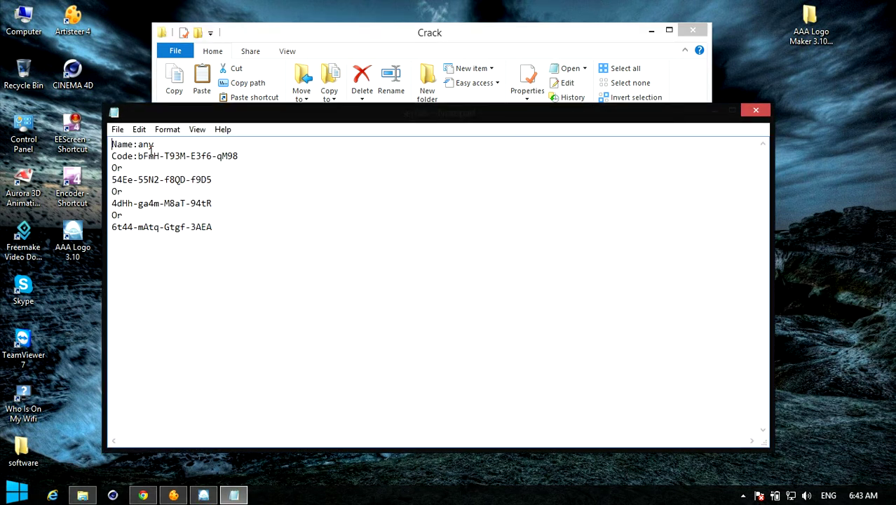
left_click_drag(154, 156, 158, 156)
key("ctrl+c")
key("alt+Tab")
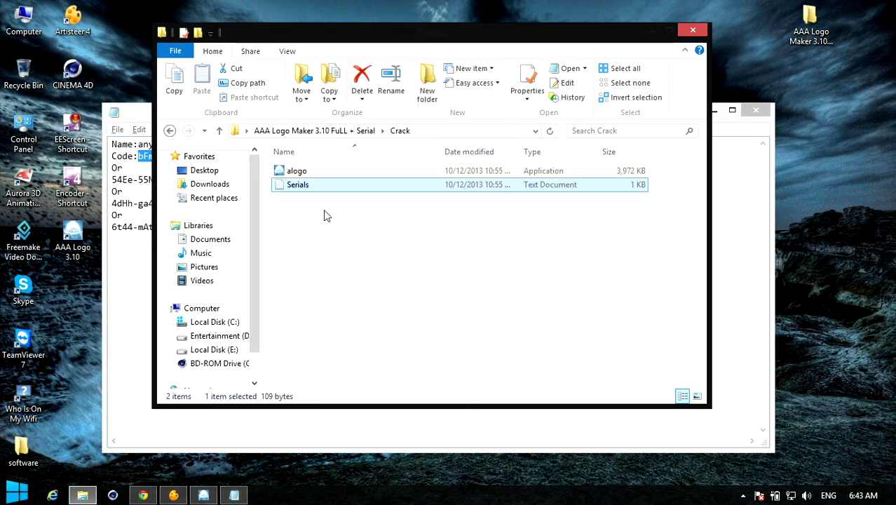
key("alt+Tab")
key("ctrl+v")
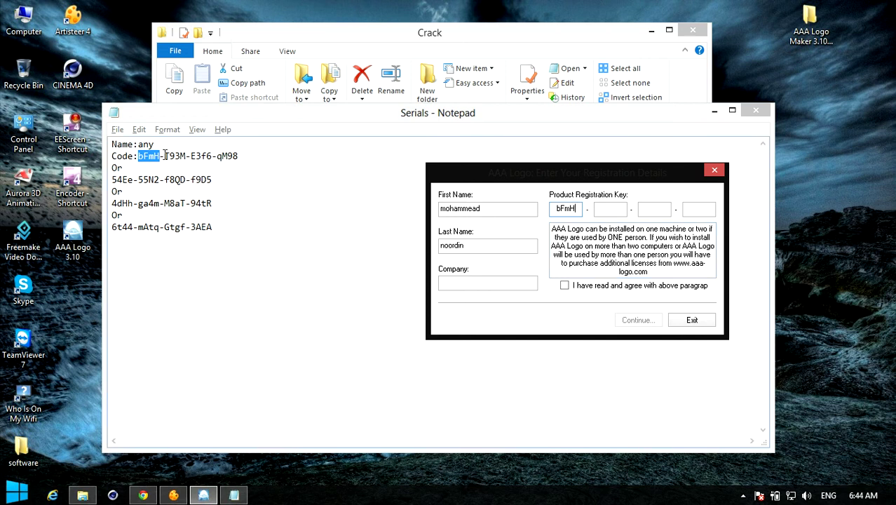
Step: Copy the second and third key parts from Serials into their key boxes
left_click_drag(164, 156, 188, 156)
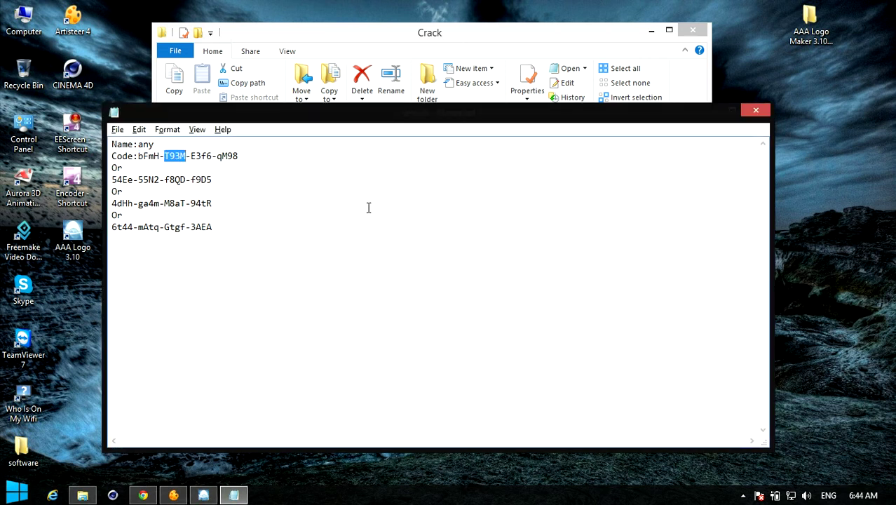
left_click(204, 495)
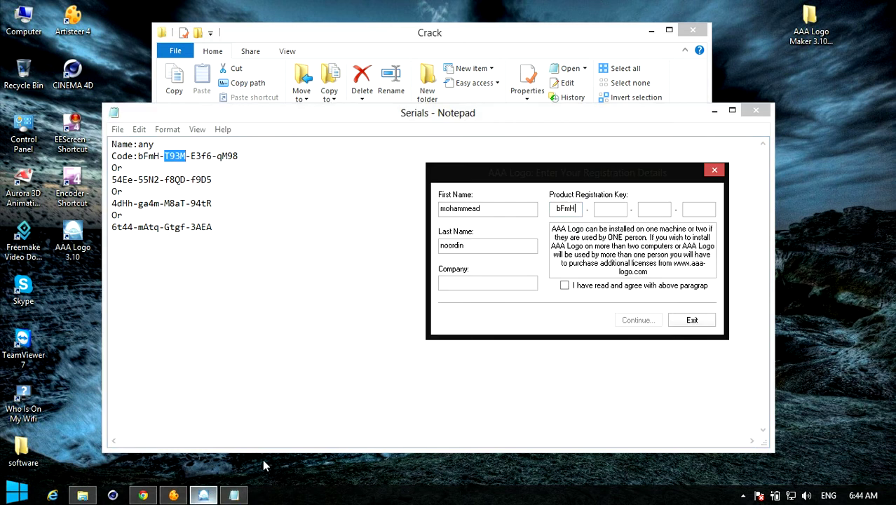
left_click(612, 213)
key("ctrl+v")
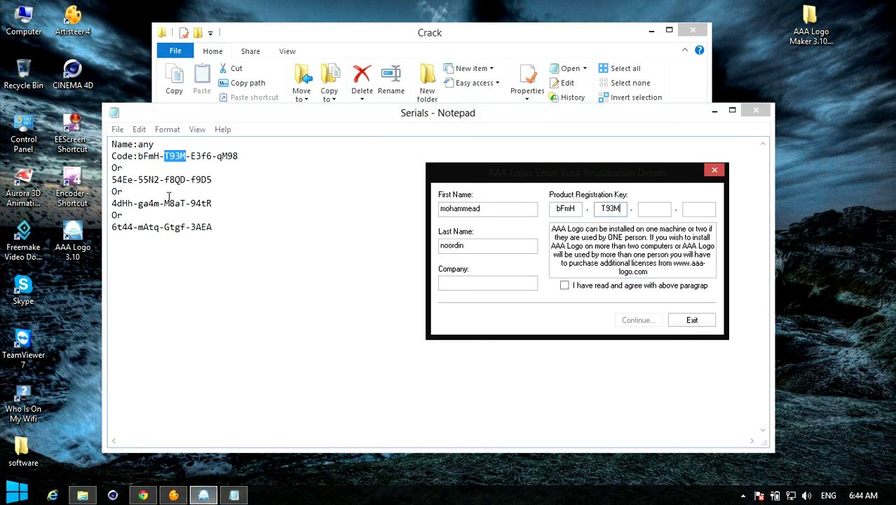
left_click(190, 156)
left_click(213, 155, "shift")
left_click(223, 199)
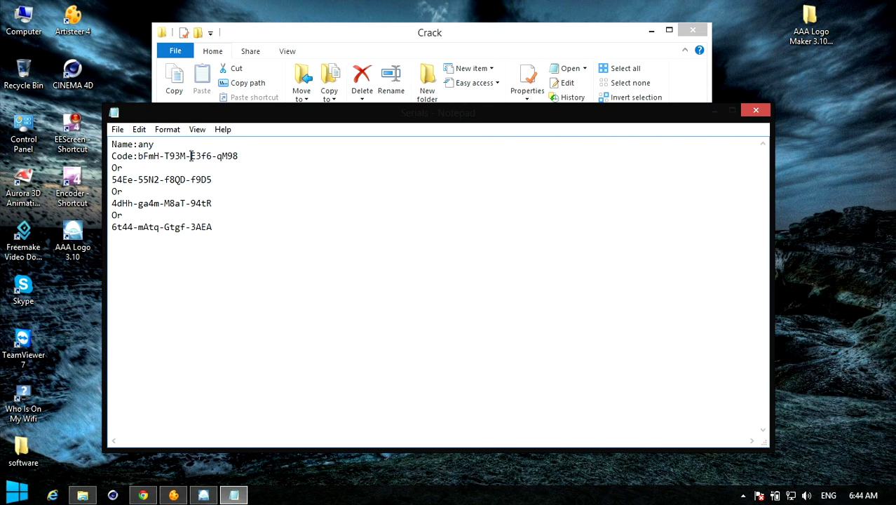
left_click_drag(204, 155, 212, 153)
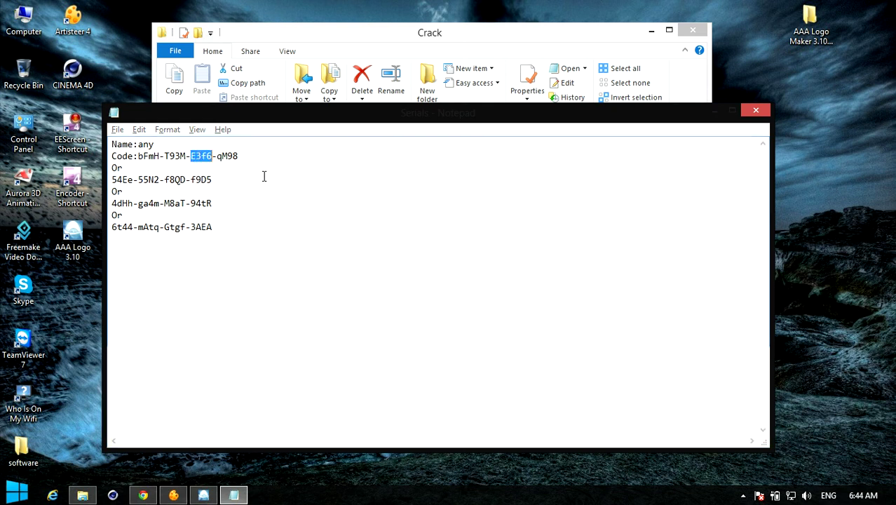
key("alt+Tab")
left_click(639, 210)
key("ctrl+v")
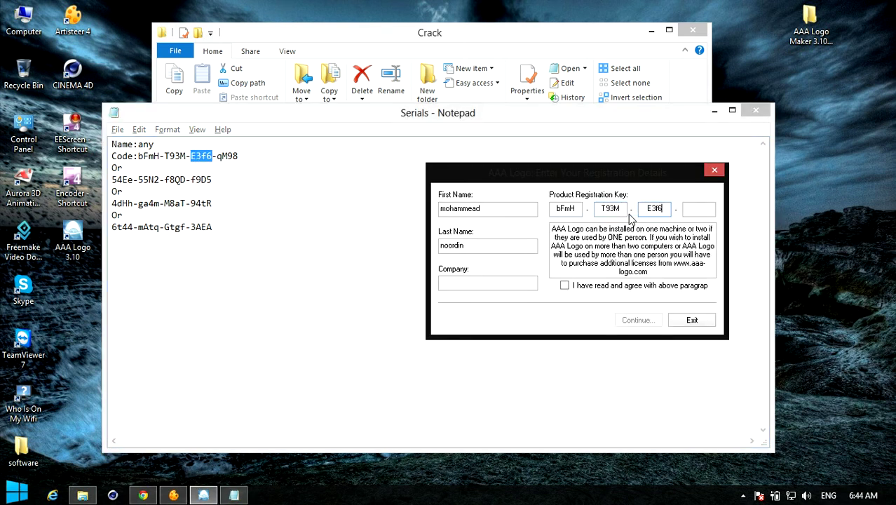
Step: Paste the last key part, accept the licence agreement and submit the registration
key("alt+Tab")
mouse_move(218, 155)
left_mouse_down()
mouse_move(240, 156)
mouse_move(226, 156)
left_mouse_up()
left_click(242, 156)
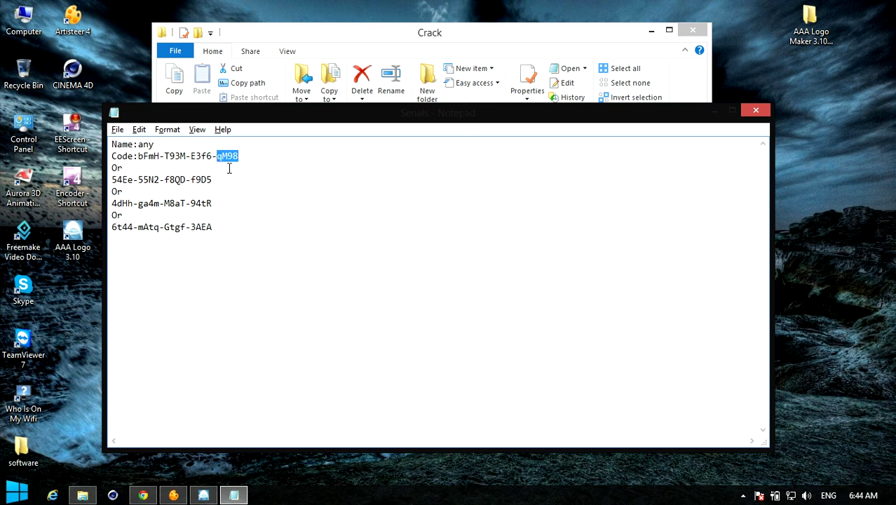
key("alt+Tab")
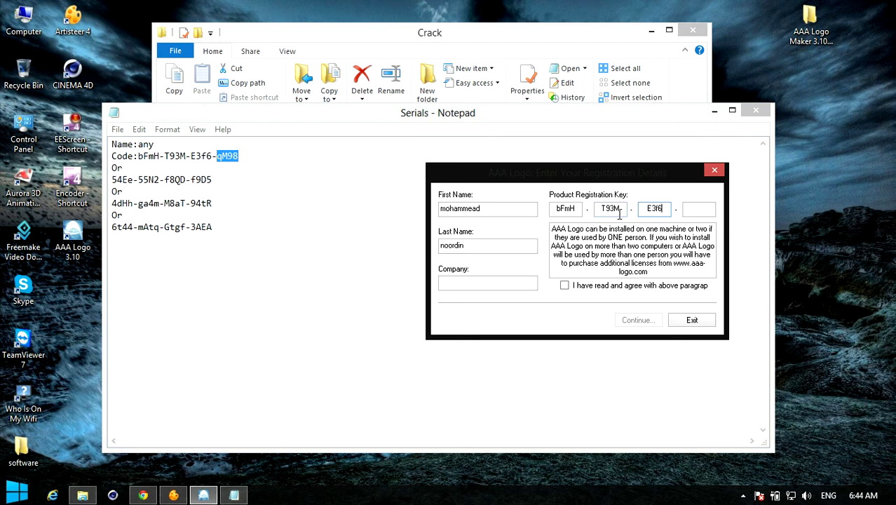
left_click(705, 213)
key("ctrl+v")
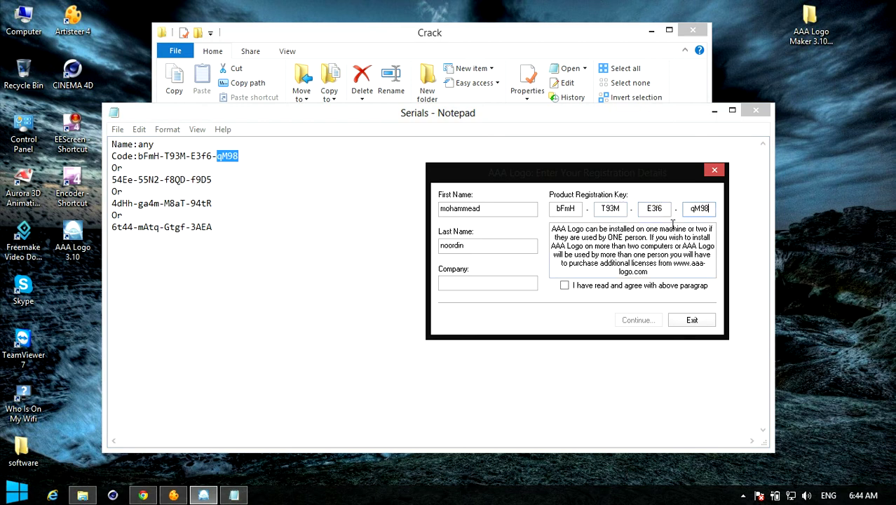
left_click(611, 287)
left_click(635, 320)
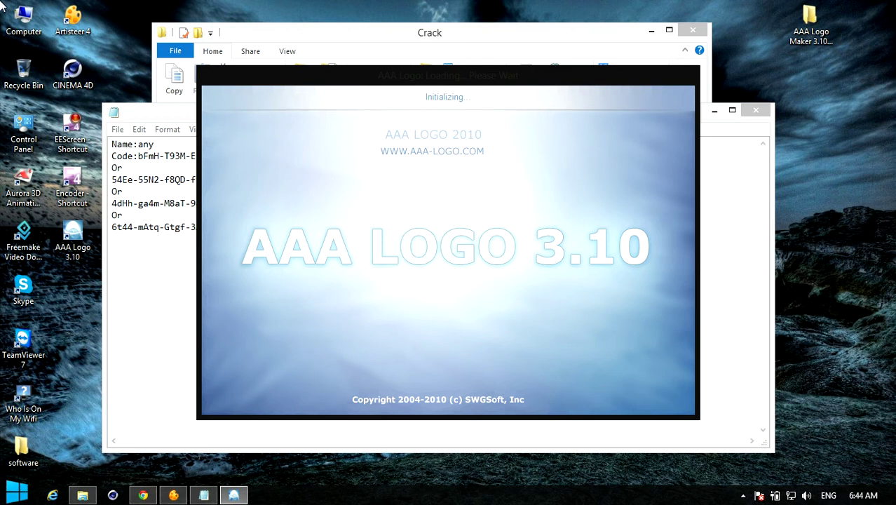
Step: Close the Serials Notepad, start a blank project with a hand icon, and close the Crack folder
left_click(756, 110)
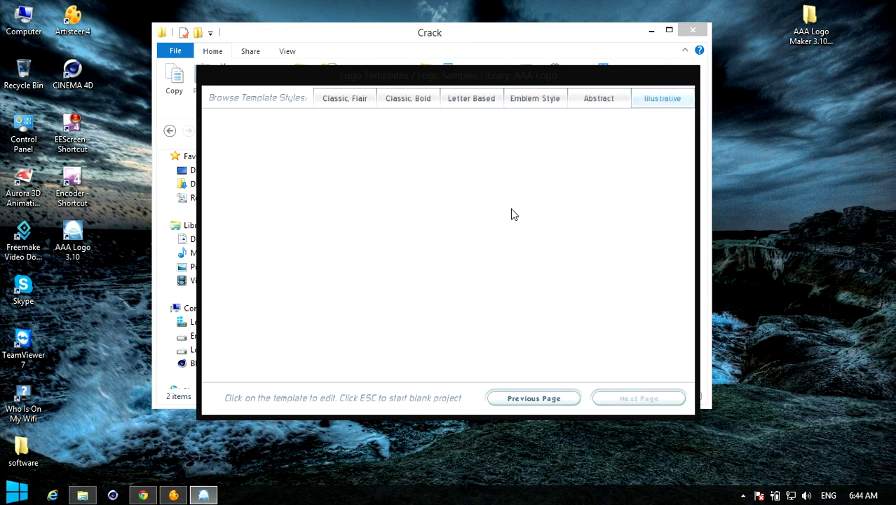
key("Escape")
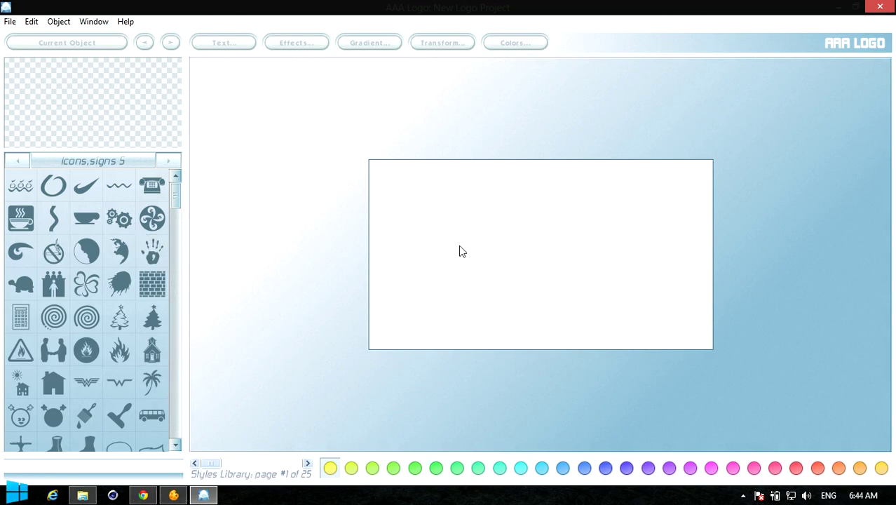
left_click(152, 253)
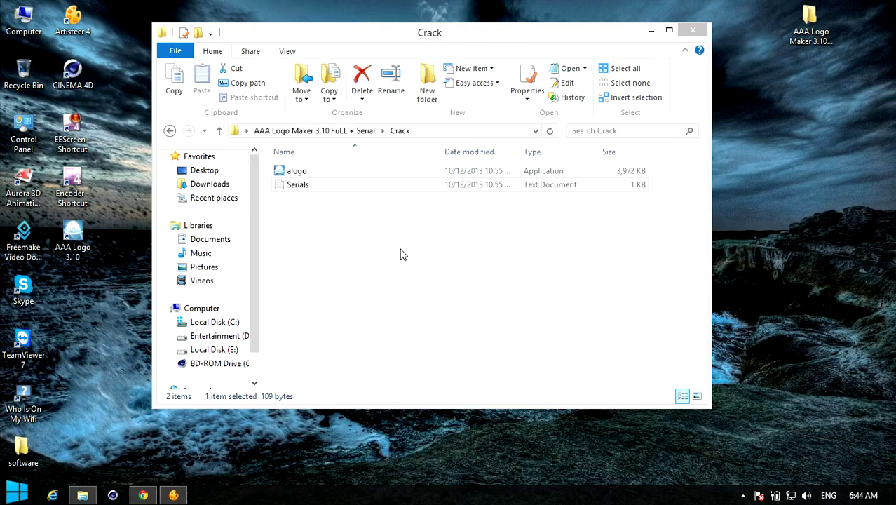
left_click(702, 33)
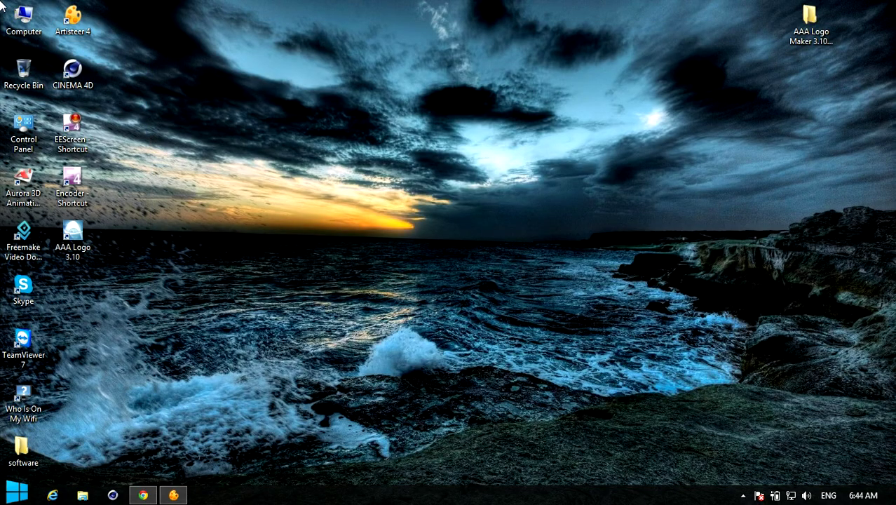
Step: Open the AAA Logo shortcut's installation folder and maximize its window
right_click(78, 250)
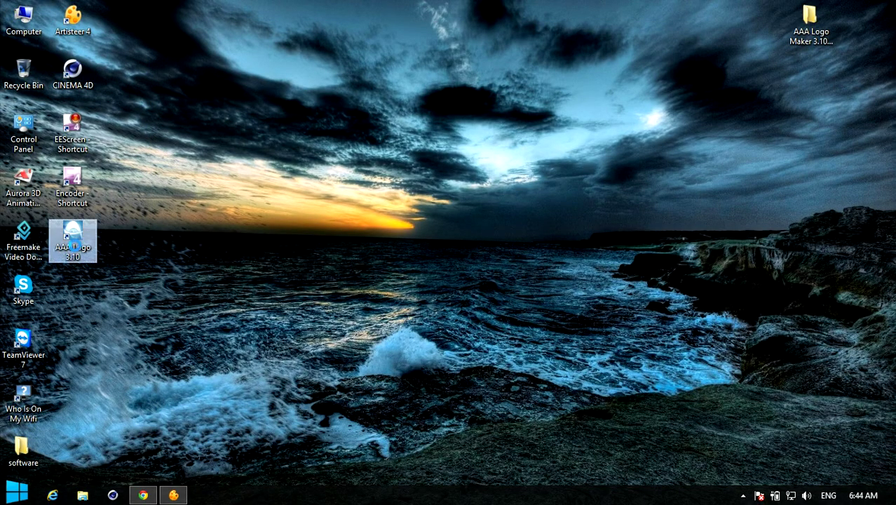
left_click(274, 161)
right_click(77, 240)
left_click(119, 241)
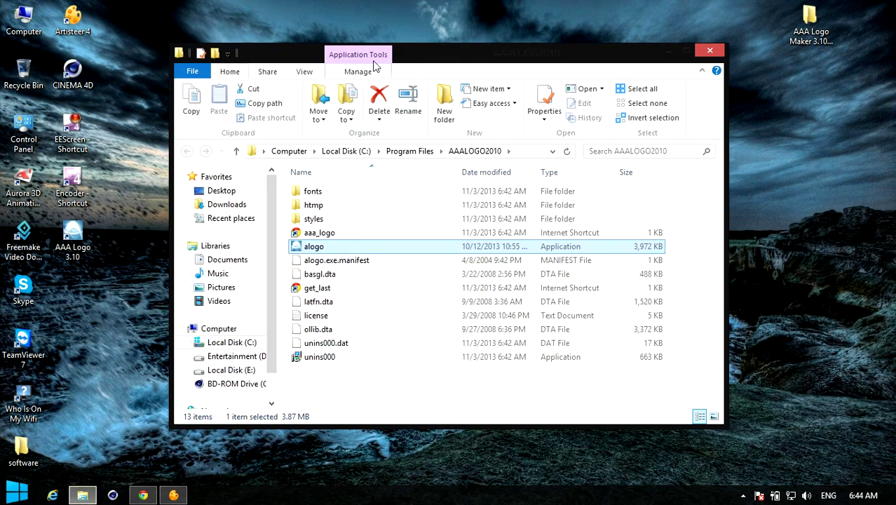
double_click(374, 62)
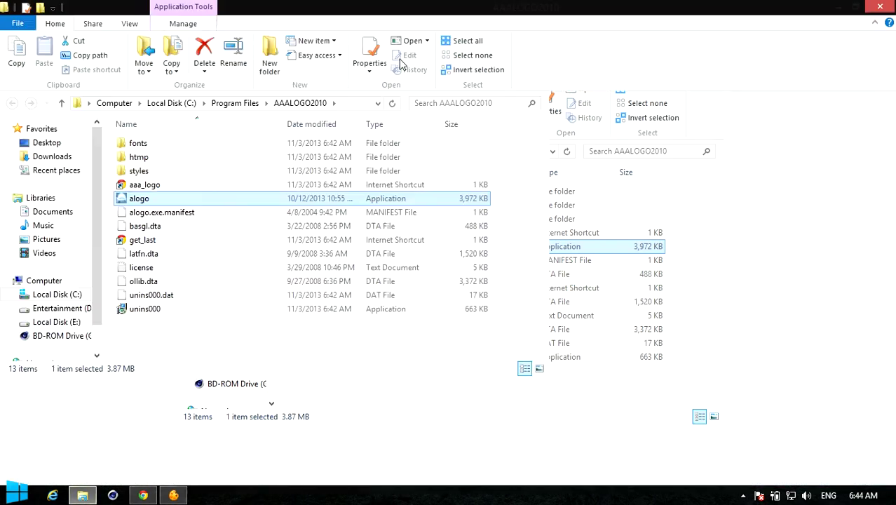
Step: Browse the htmp template folders: abstract, classbold, classflair and emblem
double_click(156, 158)
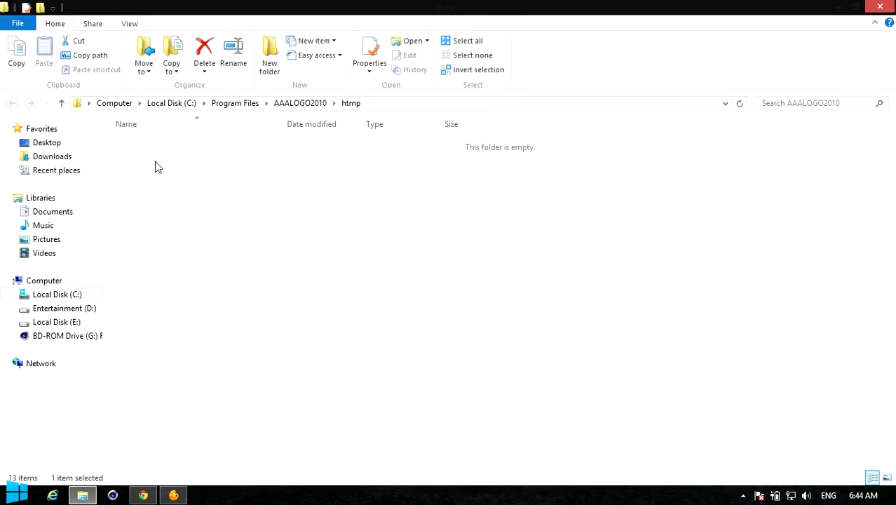
double_click(155, 145)
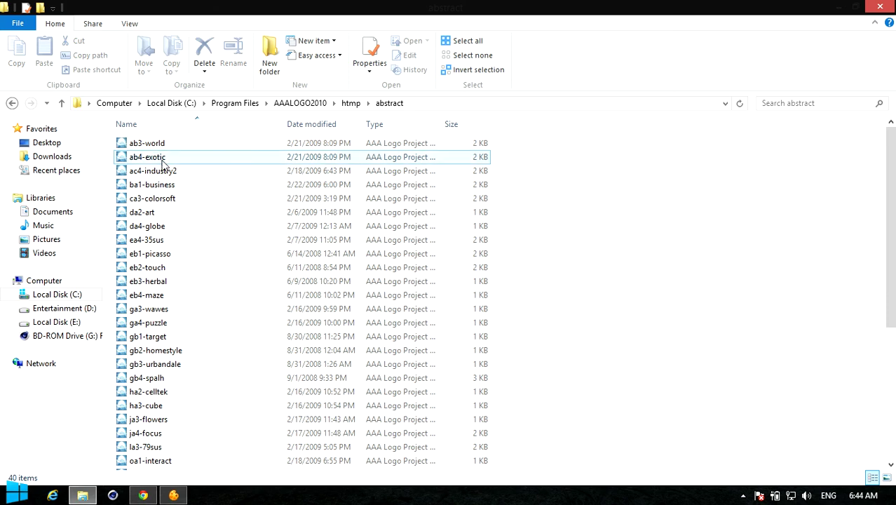
key("BackSpace")
double_click(164, 158)
key("BackSpace")
double_click(164, 171)
key("BackSpace")
double_click(165, 185)
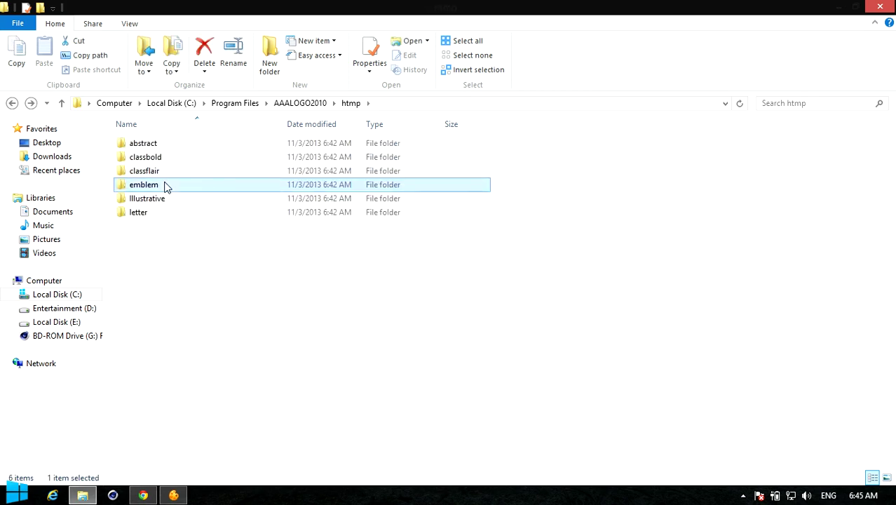
key("BackSpace")
Step: Return to the abstract folder and open the ha3-cube logo project
double_click(161, 156)
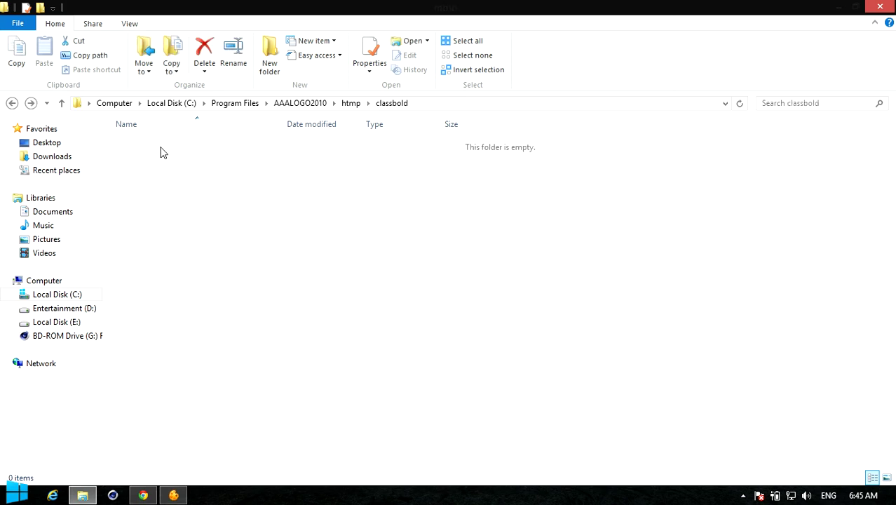
key("BackSpace")
double_click(162, 146)
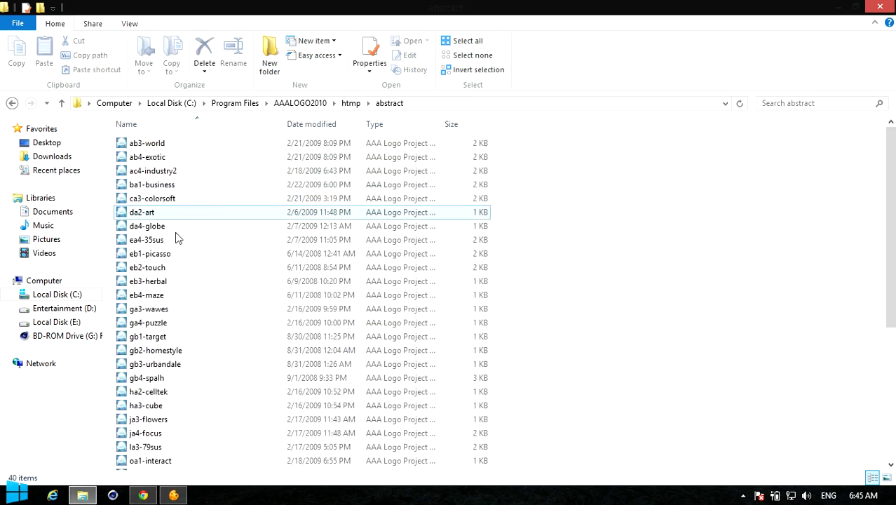
double_click(190, 392)
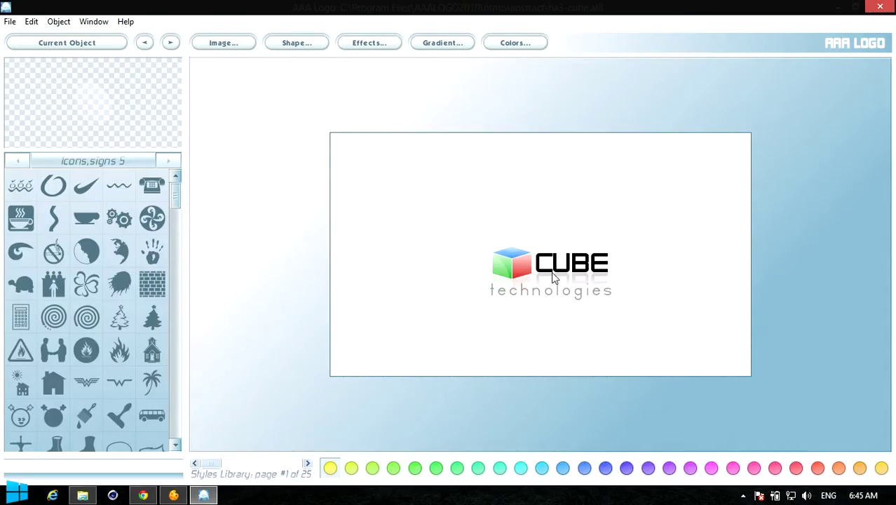
Step: Cycle through the cube image, CUBE and technologies objects, ending on the CUBE word
left_click(574, 269)
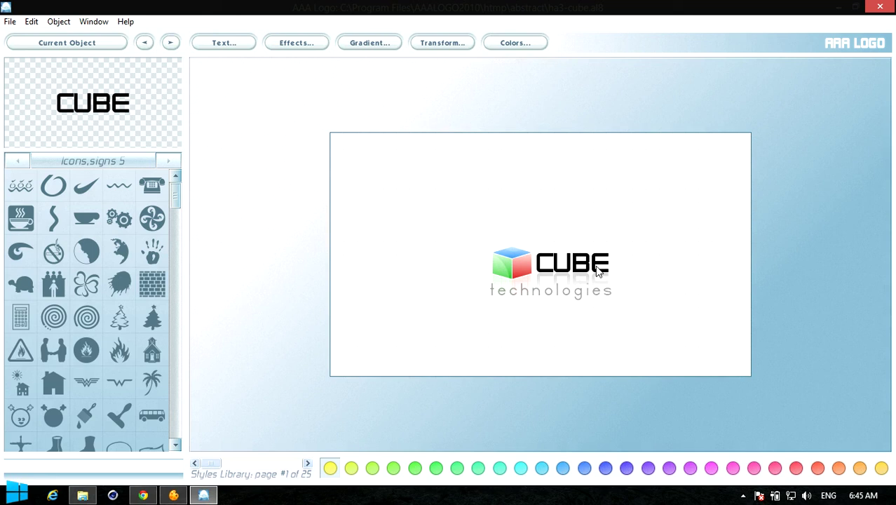
left_click(510, 270)
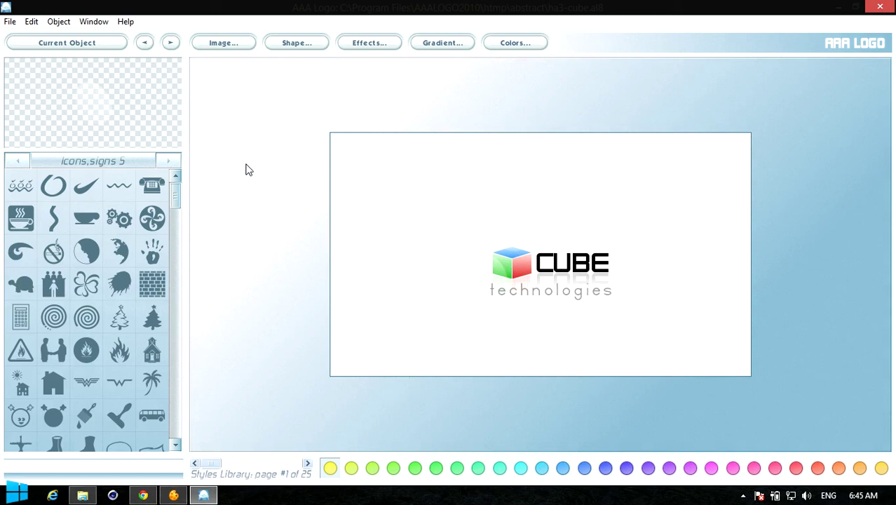
left_click(170, 44)
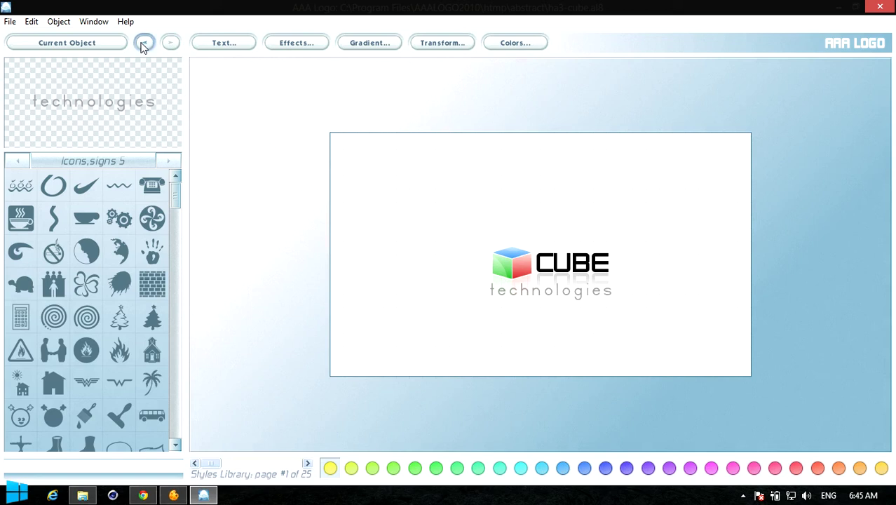
left_click(144, 43)
left_click(144, 43)
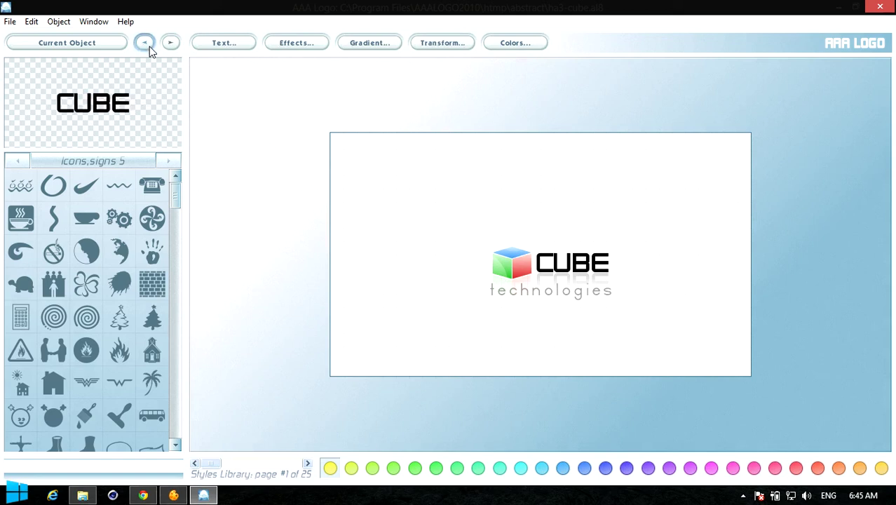
left_click(144, 43)
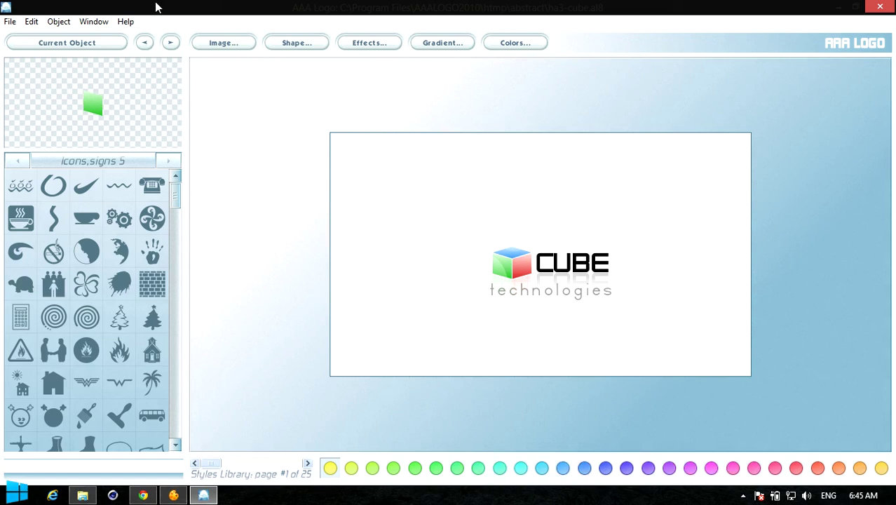
left_click(562, 263)
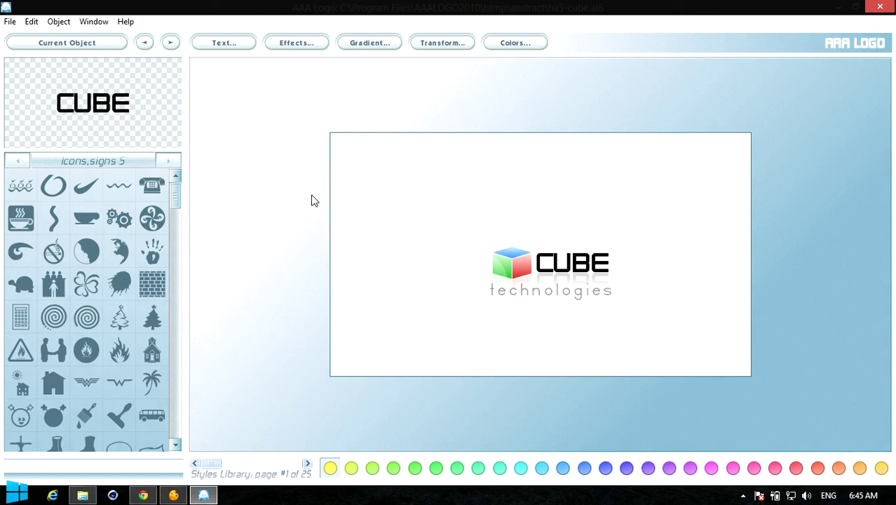
Step: Change CUBE to TECH in Arial Bold, size 40, character spacing 1
left_click(225, 43)
double_click(71, 67)
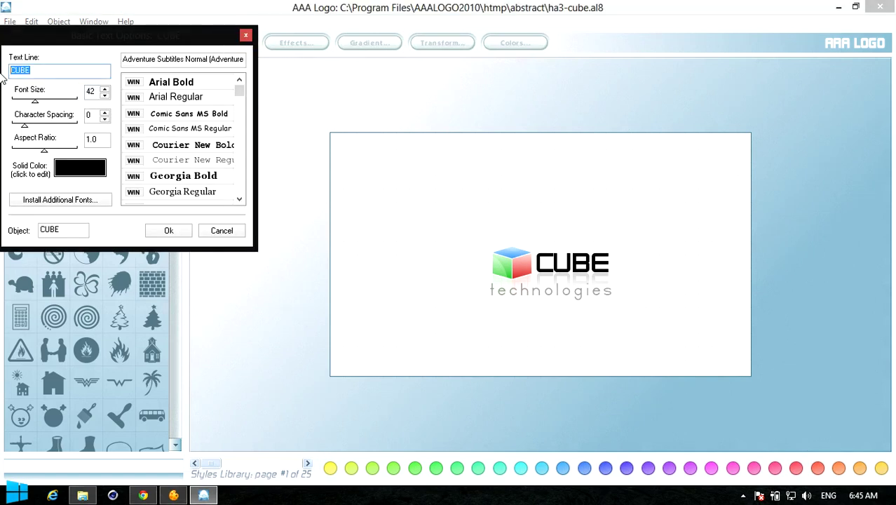
type("TECH")
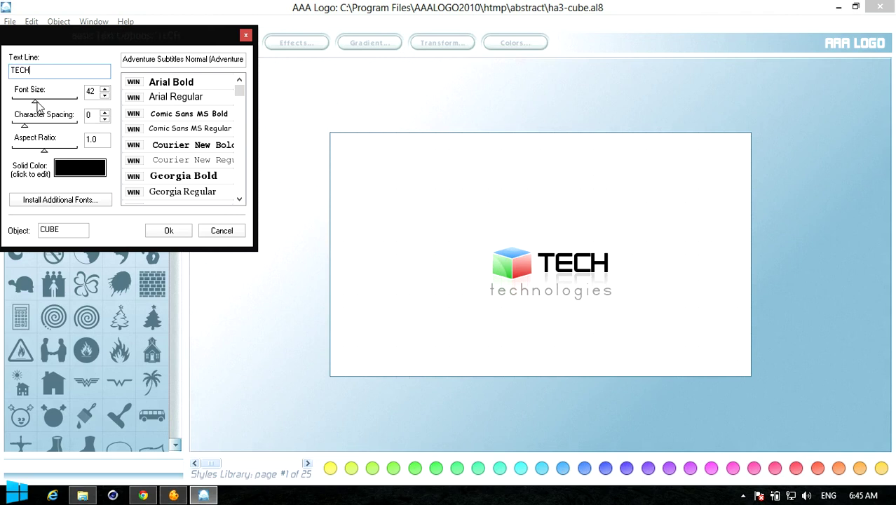
left_click_drag(37, 105, 35, 104)
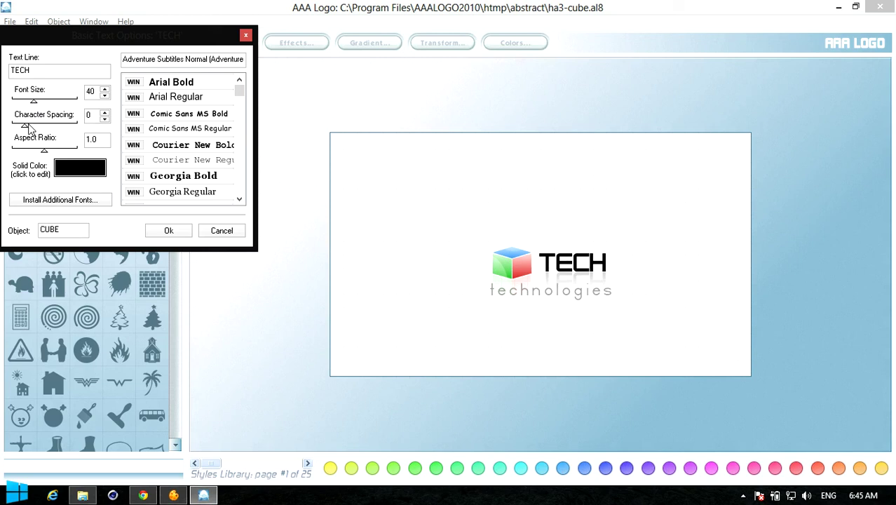
left_click_drag(24, 130, 30, 132)
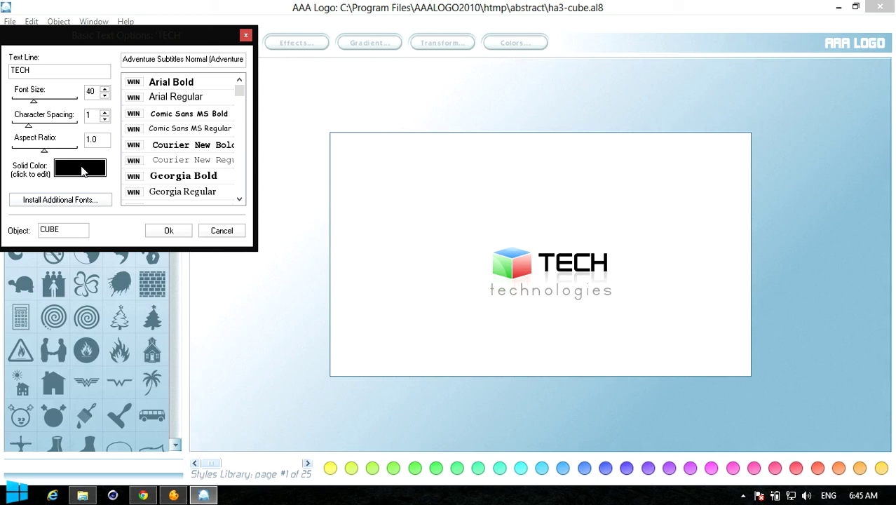
left_click(182, 85)
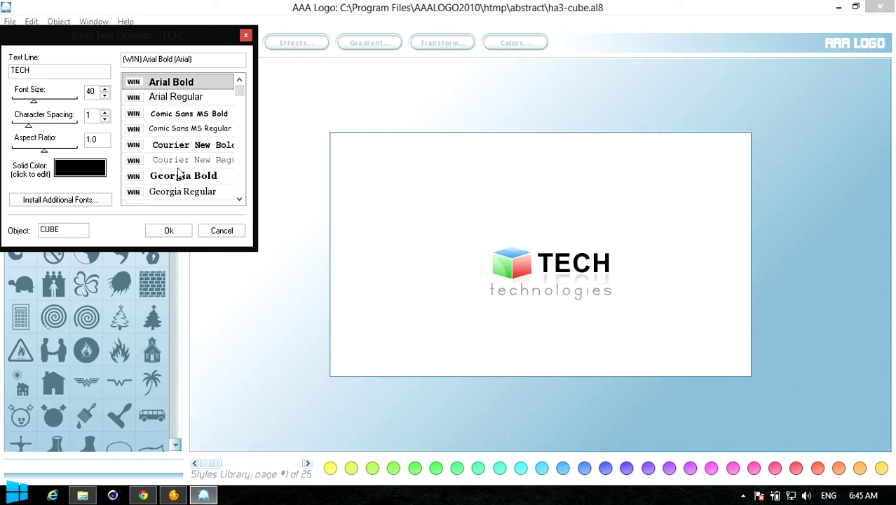
left_click(167, 231)
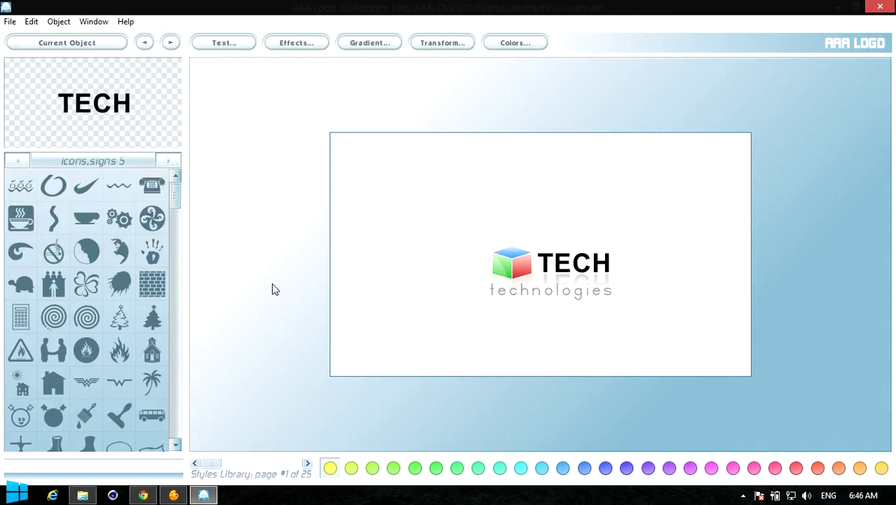
left_click(564, 294)
Step: Replace the technologies text with 'Products Online'
left_click(214, 45)
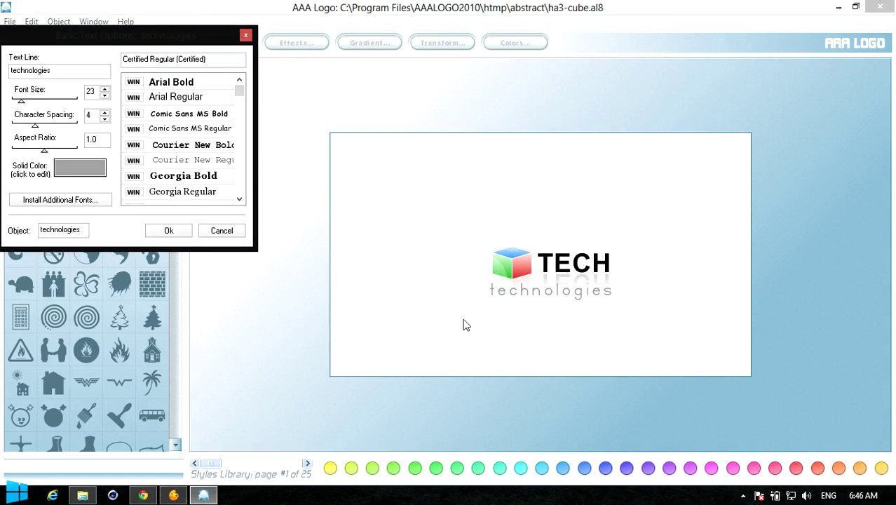
left_click_drag(76, 73, 10, 70)
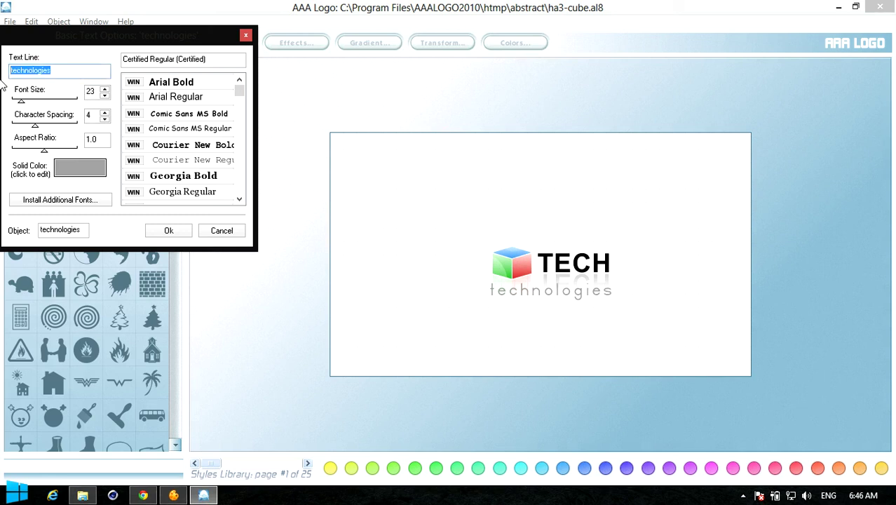
type("P")
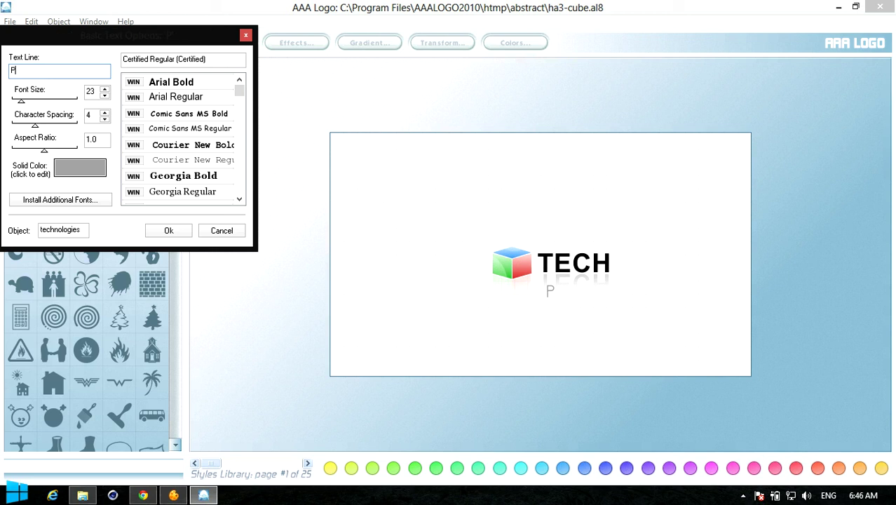
type("roduc")
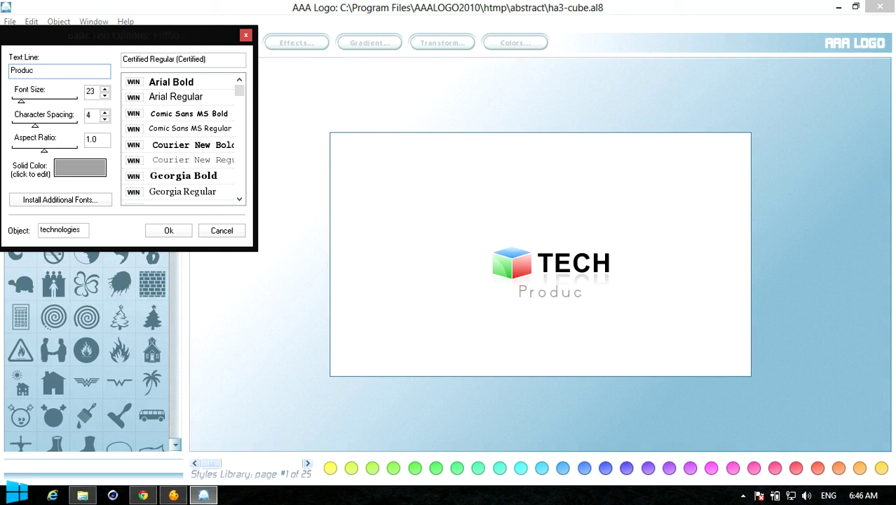
type("tws")
key("BackSpace")
key("BackSpace")
type("s ")
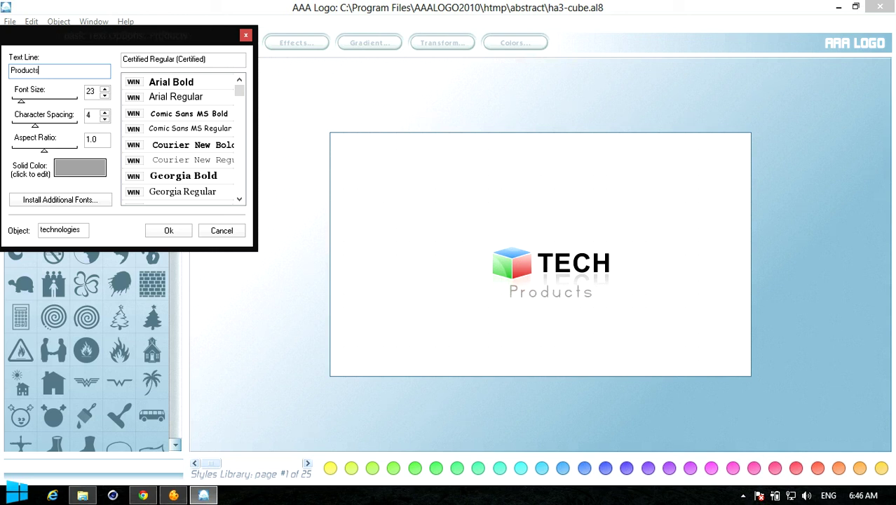
type("Online")
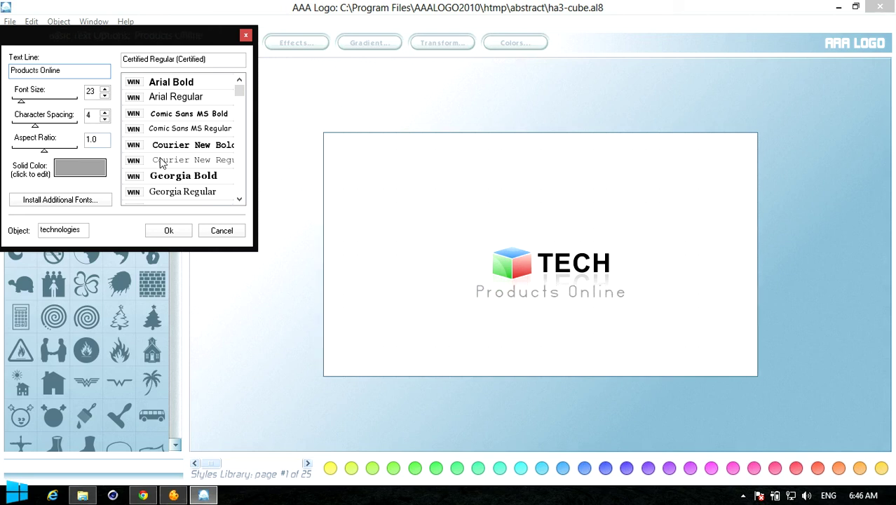
Step: Make Products Online black Zekton Bold at size 20 and nudge it right
left_click(20, 103)
left_click_drag(20, 104, 21, 105)
left_click(68, 167)
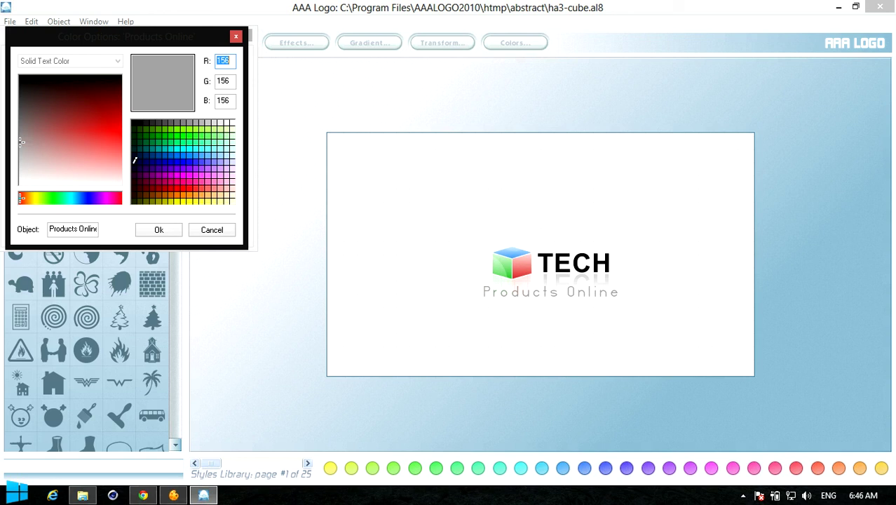
left_click(140, 122)
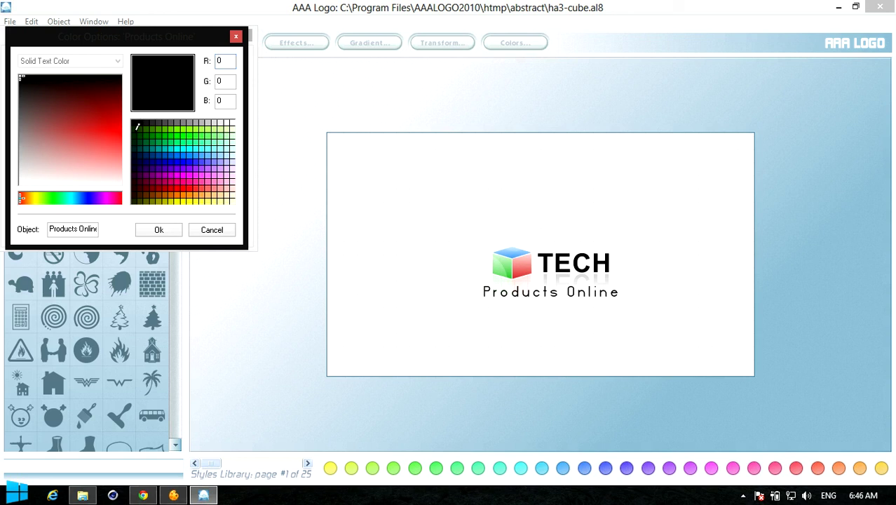
left_click(169, 231)
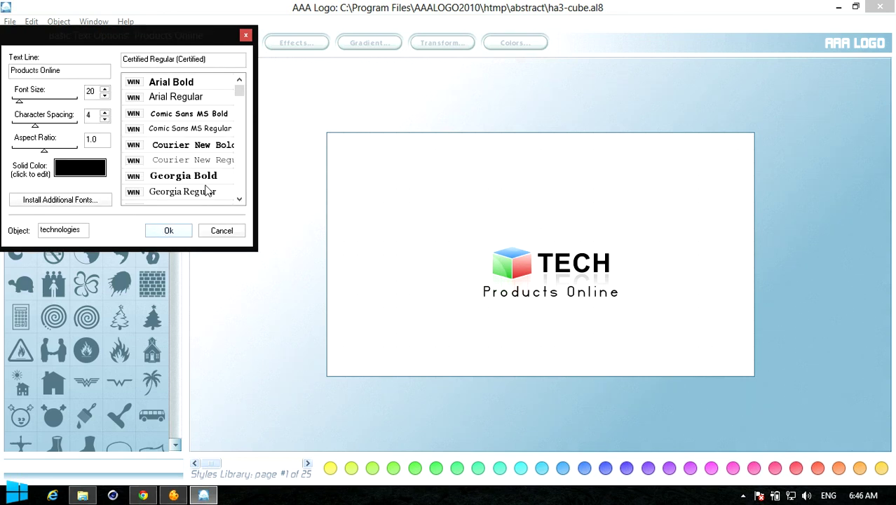
left_click(186, 176)
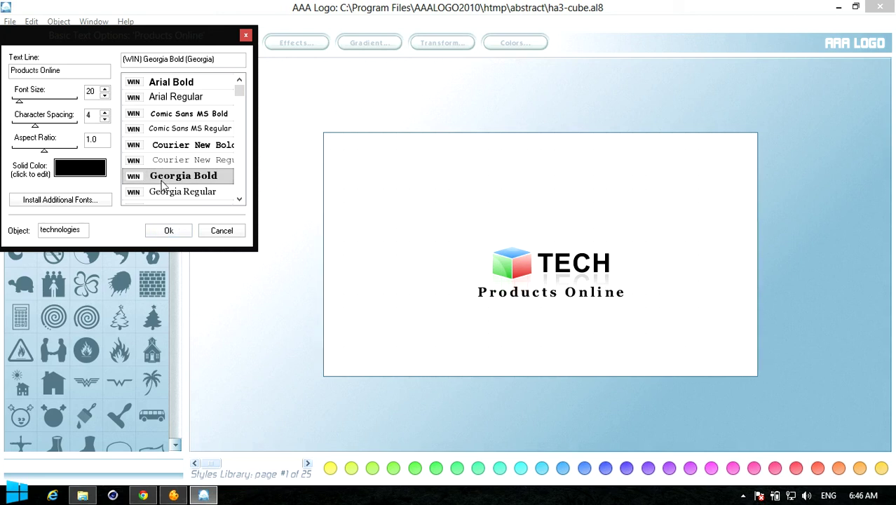
key("End")
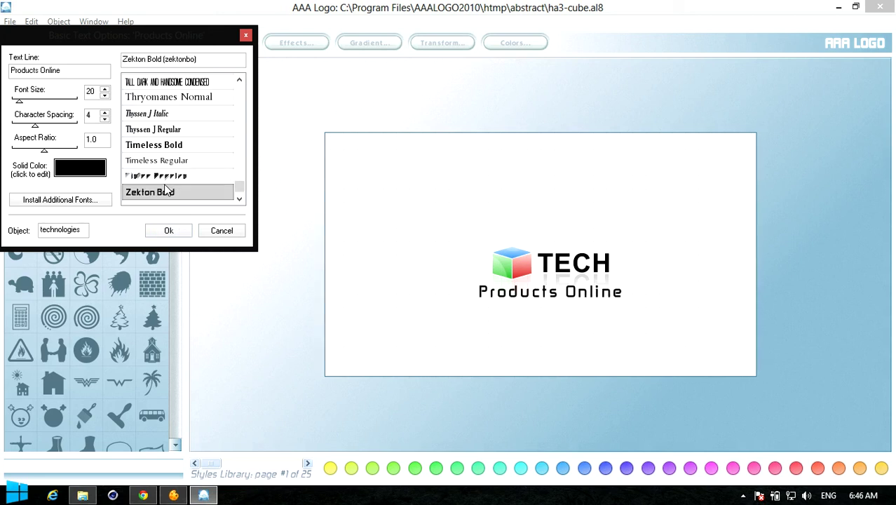
left_click(167, 232)
mouse_move(517, 301)
left_mouse_down()
mouse_move(534, 304)
mouse_move(529, 299)
left_mouse_up()
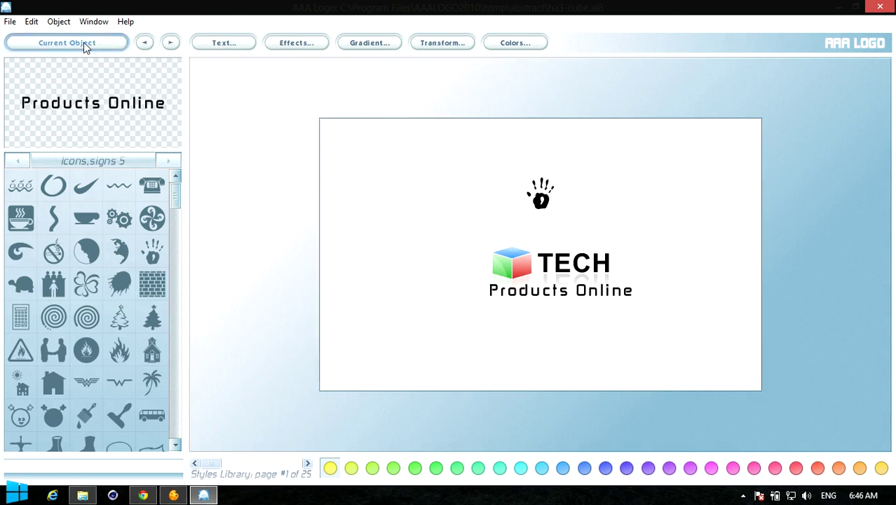
Step: Set Products Online to size 15 with spacing 2, and undo the hand icon
left_click(223, 44)
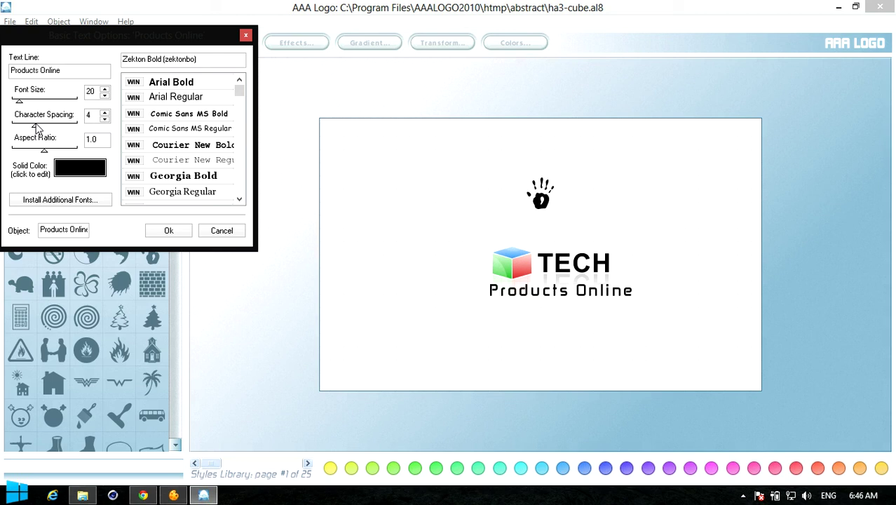
left_click_drag(33, 127, 15, 103)
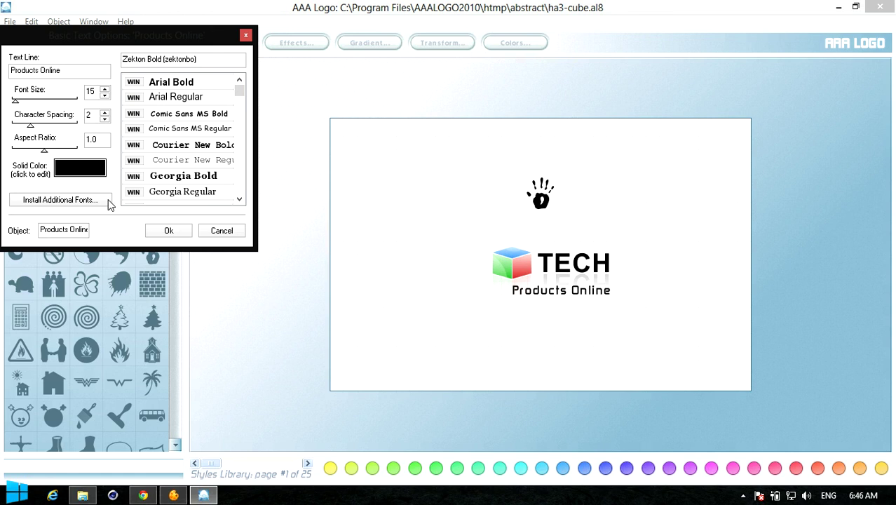
left_click(165, 231)
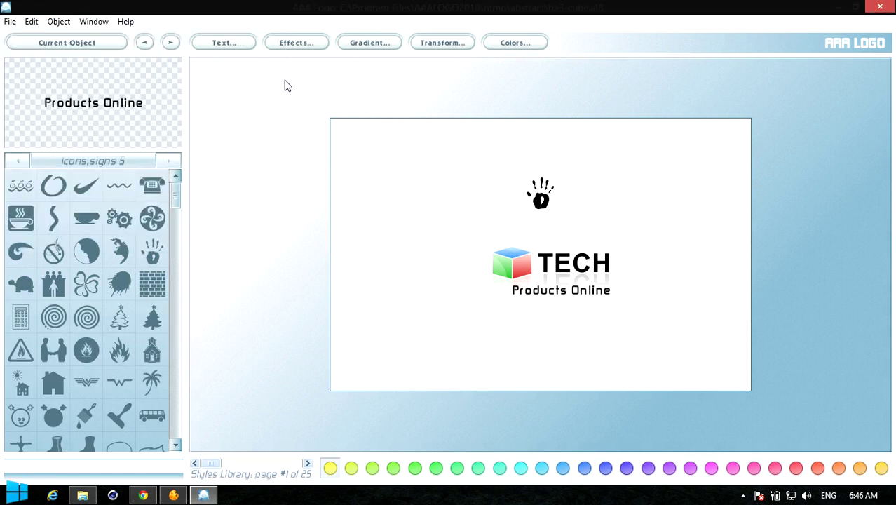
left_click(541, 197)
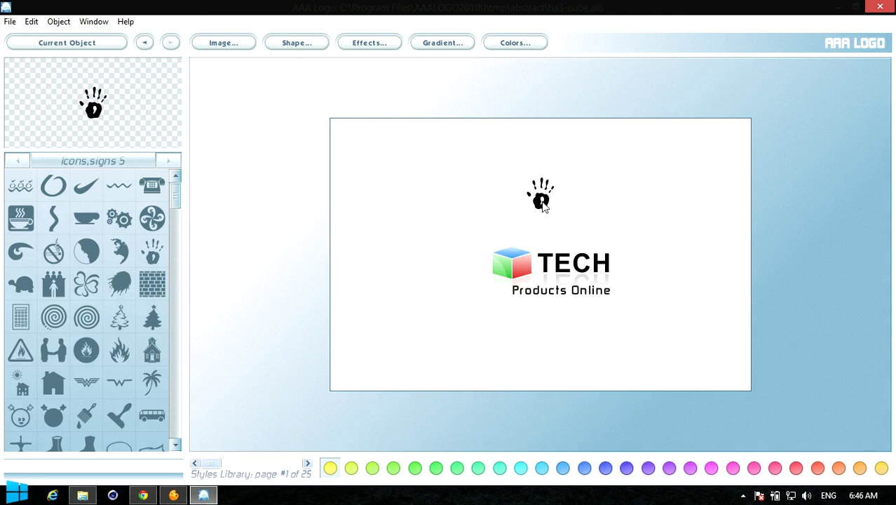
key("ctrl+z")
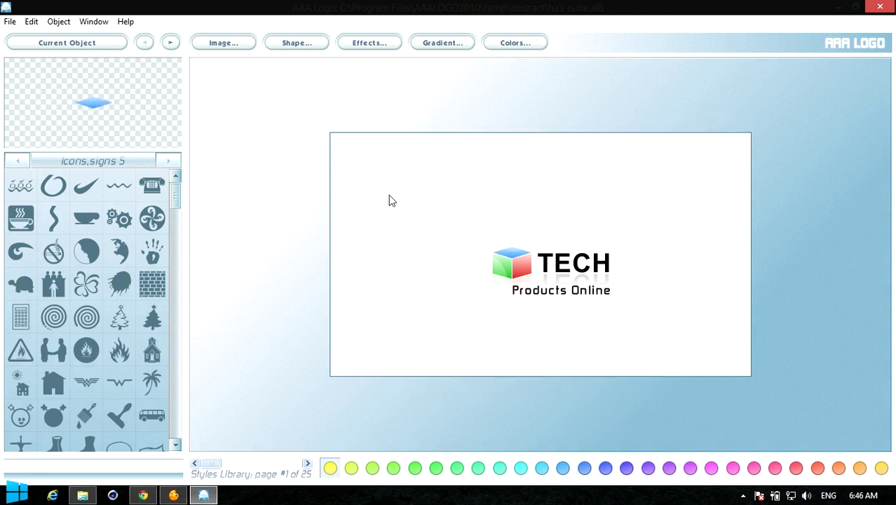
Step: Set the logo image export to PNG 24-bit with transparent background and trimmed whitespace
left_click(10, 21)
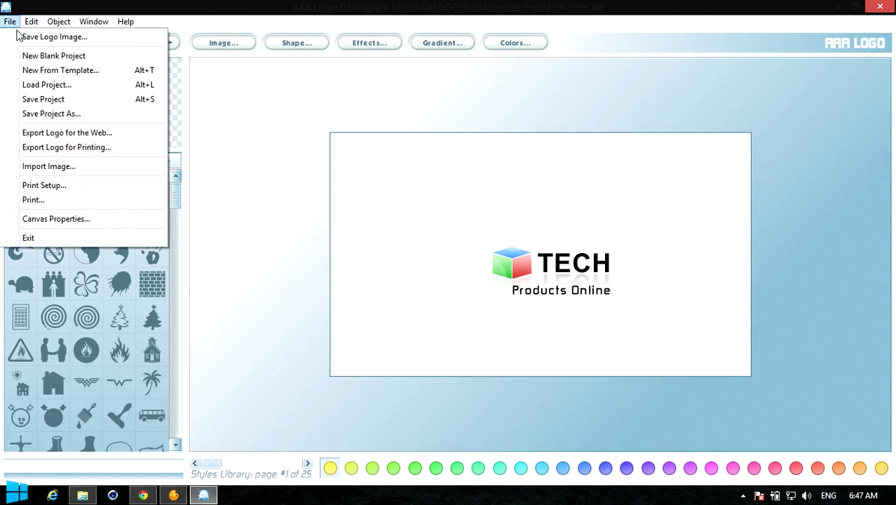
left_click(94, 21)
left_click(397, 214)
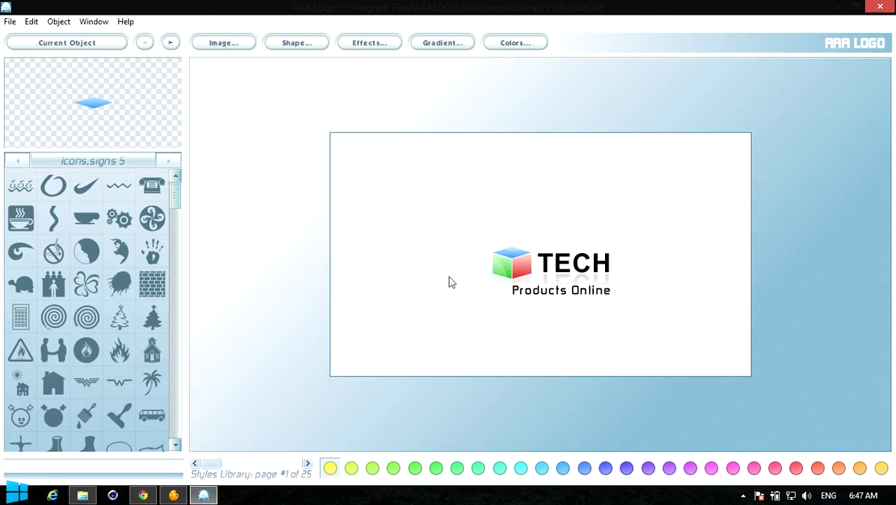
left_click(10, 21)
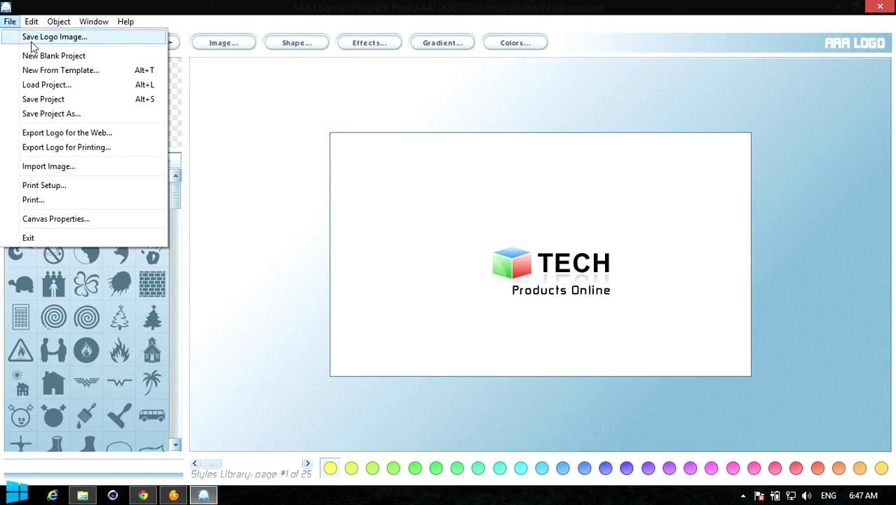
left_click(32, 39)
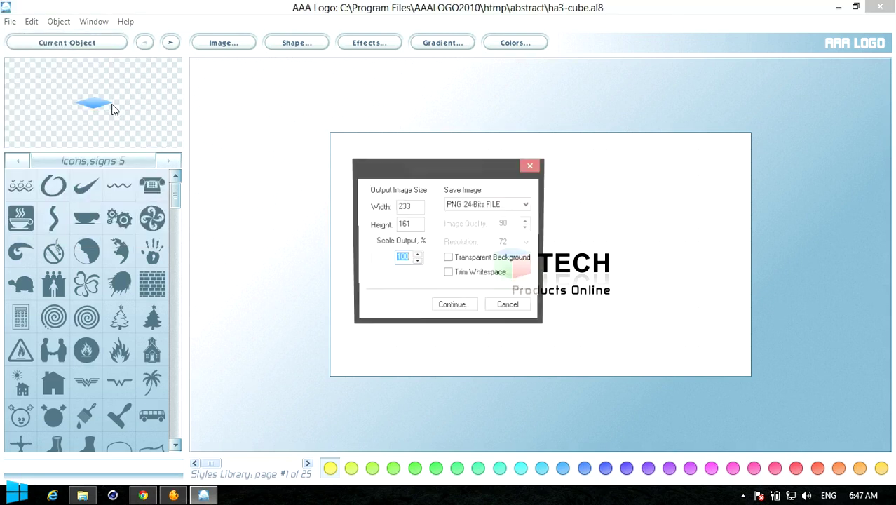
left_click(472, 206)
left_click(468, 215)
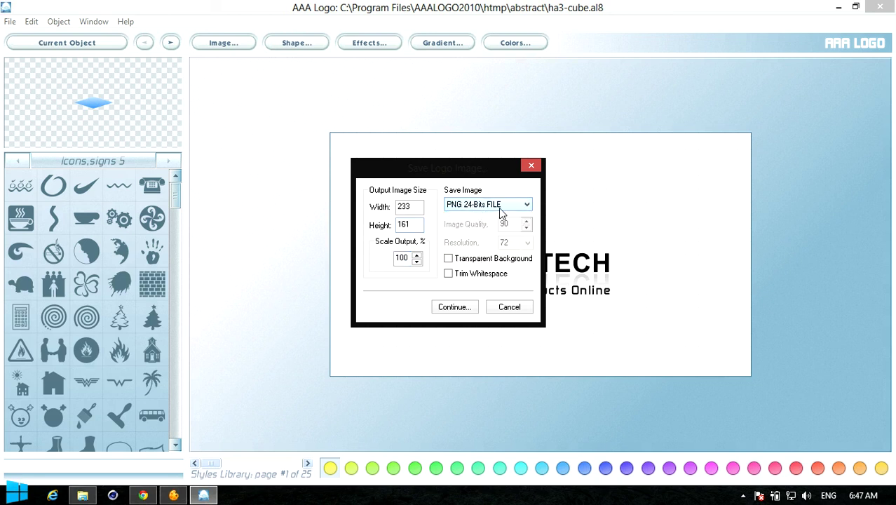
left_click(449, 260)
left_click(449, 274)
left_click(466, 310)
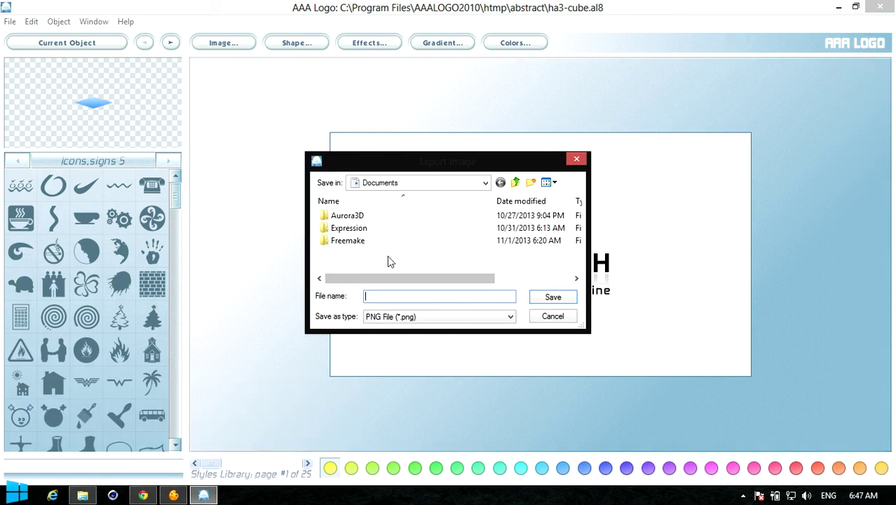
Step: Save the PNG to the Desktop as 'tech' and minimize the editor
left_click(549, 182)
left_click(484, 184)
scroll(421, 203, "up", 3)
left_click(390, 198)
left_click(404, 297)
type("tech")
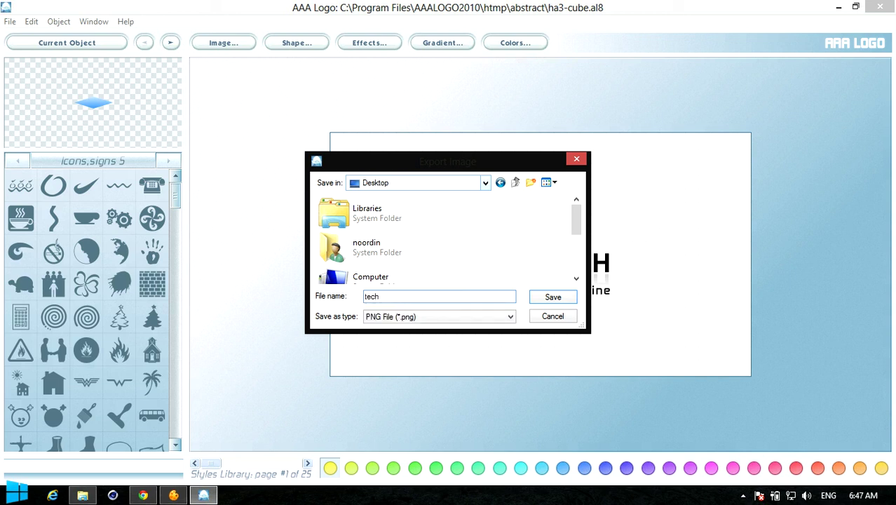
left_click(553, 297)
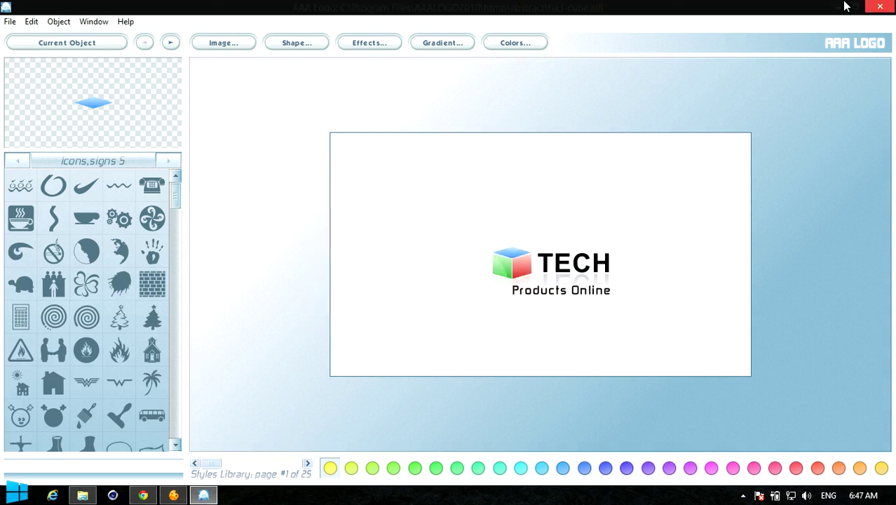
left_click(882, 6)
Step: Close the abstract folder, center the tech PNG icon, minimize AAA Logo, and view tech in Picasa
left_click(880, 7)
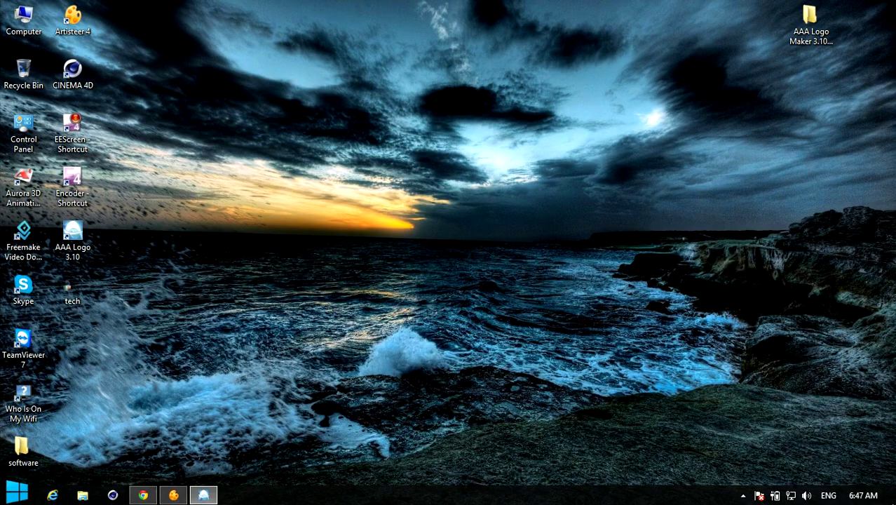
left_click_drag(76, 307, 323, 308)
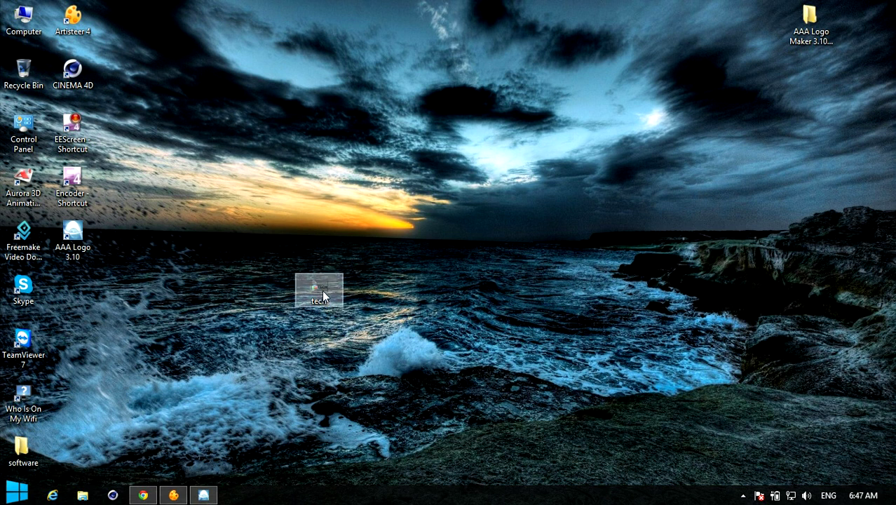
left_click(200, 496)
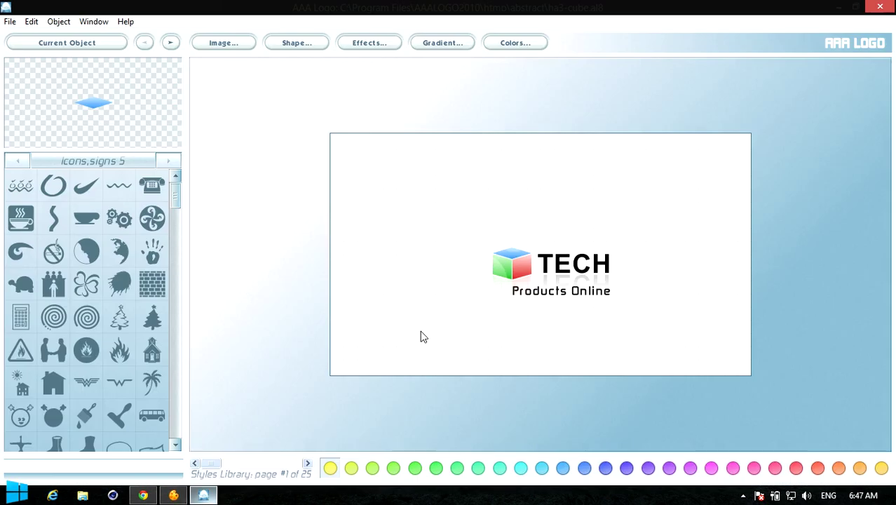
left_click(840, 9)
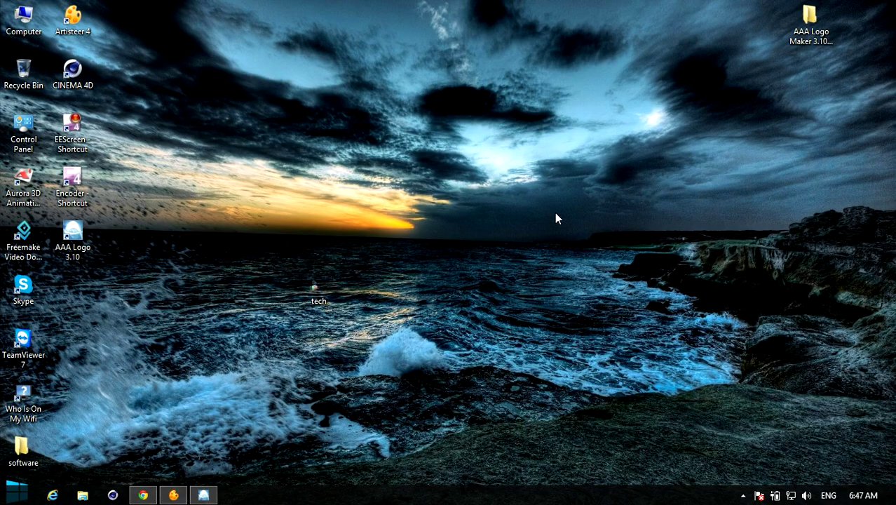
double_click(327, 296)
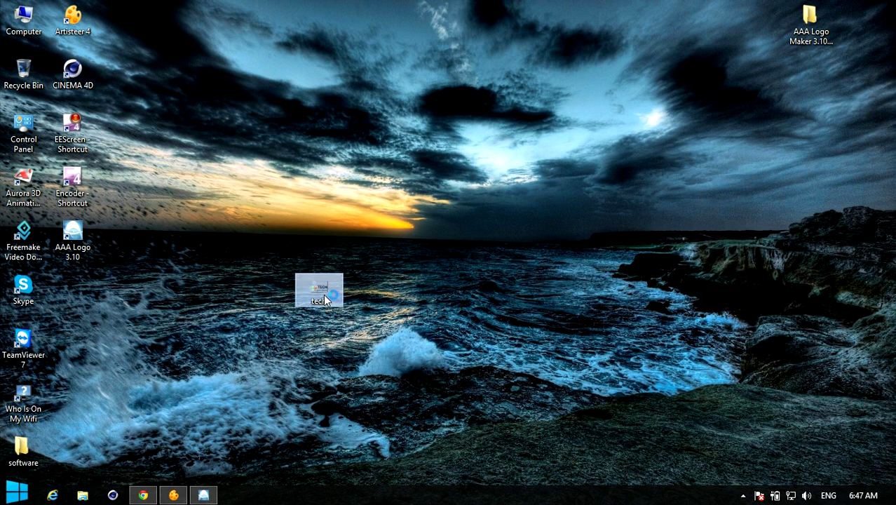